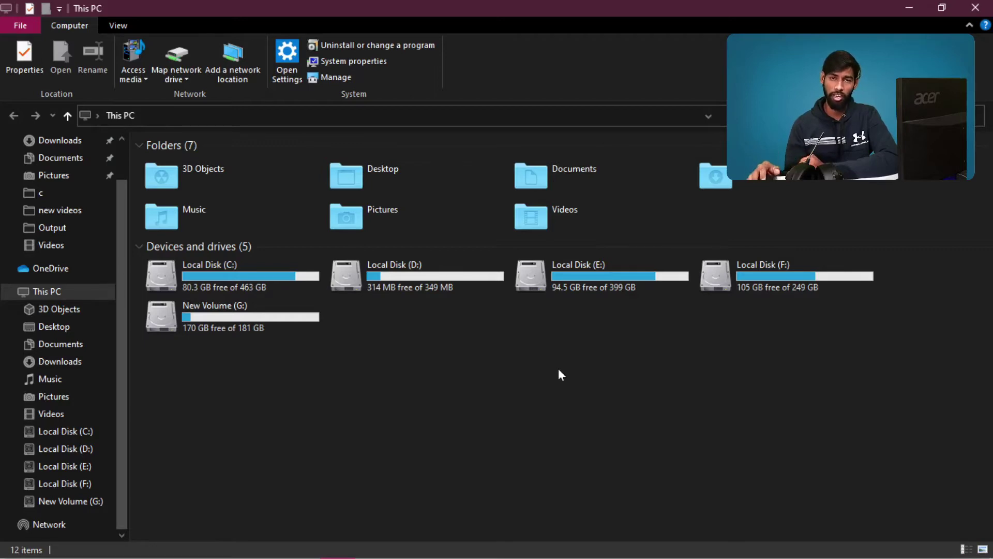
- Close the This PC window and open the hard disk partition manager in a maximized window
{"action": "left_click", "coordinate": [975, 7]}
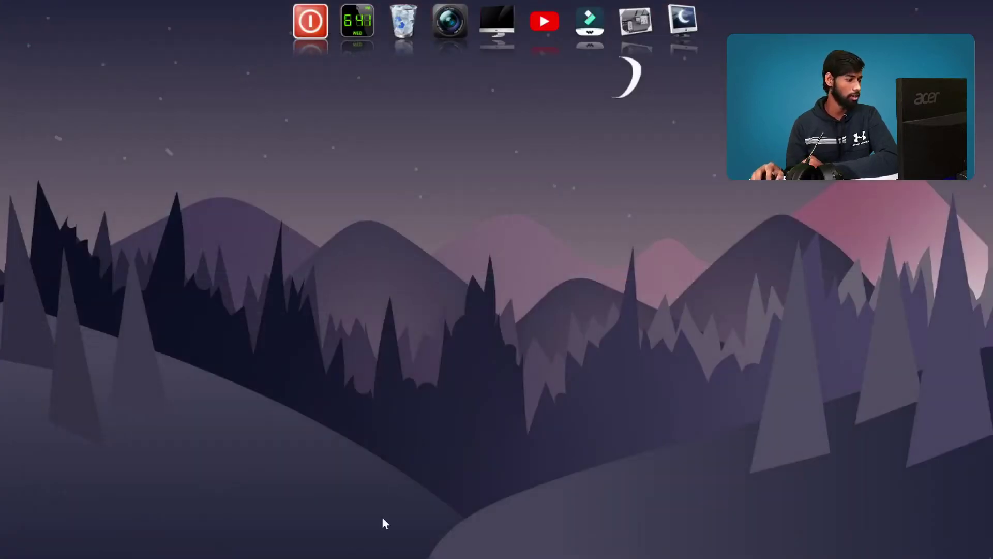
{"action": "left_click", "coordinate": [51, 544]}
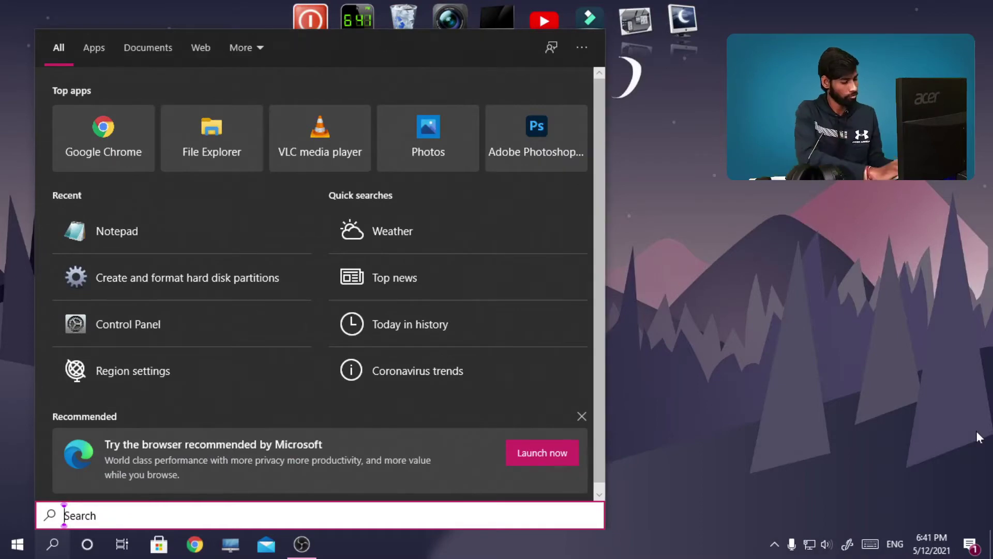
{"action": "type", "text": "disk"}
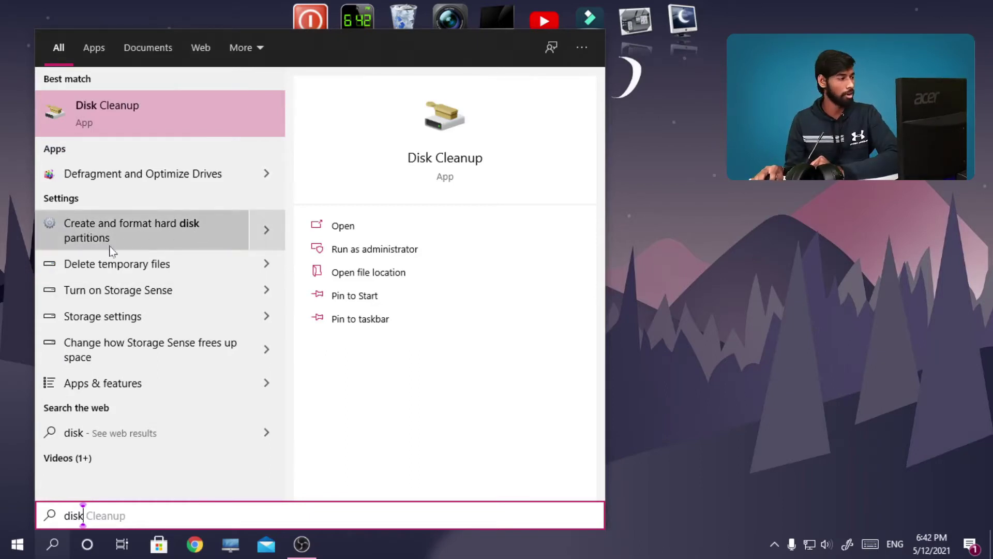
{"action": "left_click", "coordinate": [152, 230]}
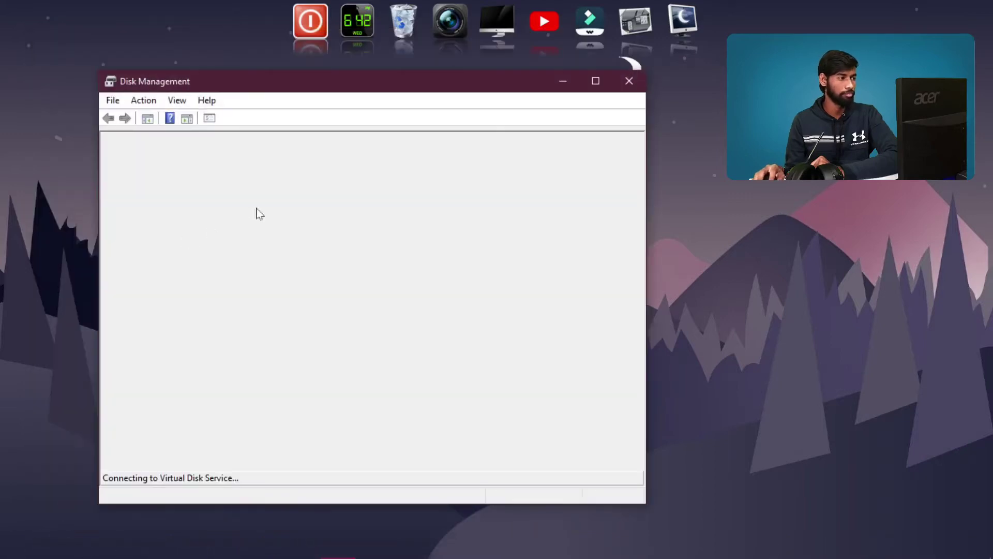
{"action": "left_click", "coordinate": [595, 81]}
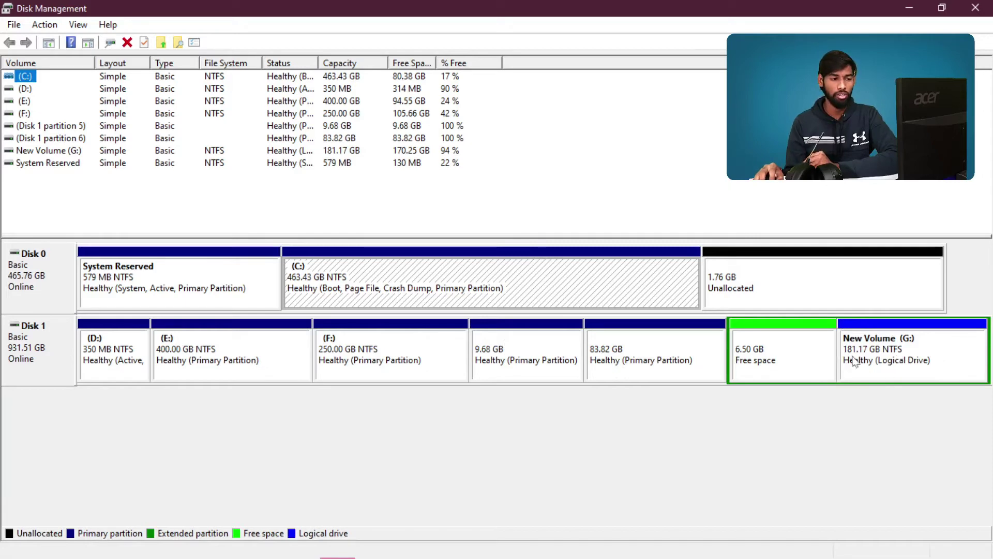
- Quick-format the New Volume (G:) partition as NTFS with the default allocation unit size, forcing the format if it is in use
{"action": "right_click", "coordinate": [909, 365]}
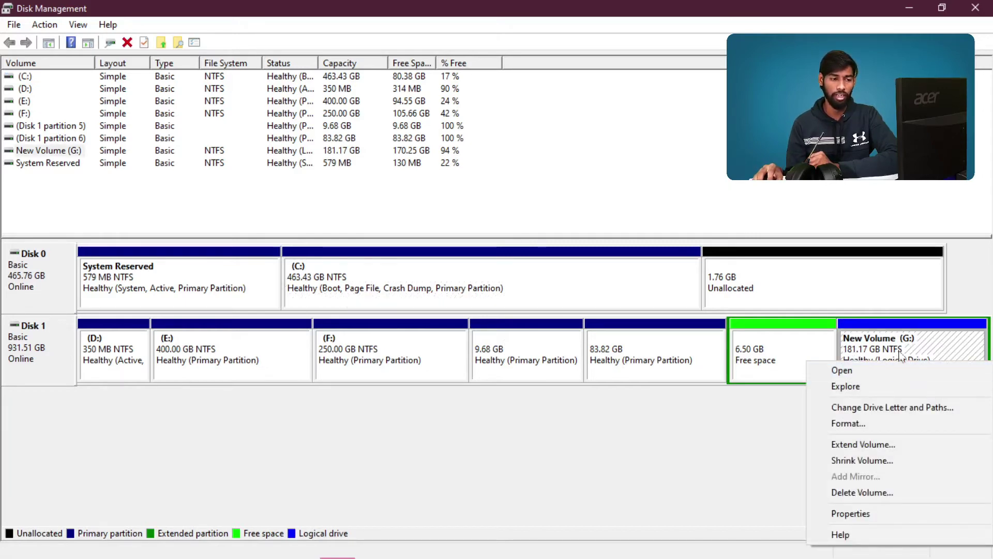
{"action": "left_click", "coordinate": [869, 424]}
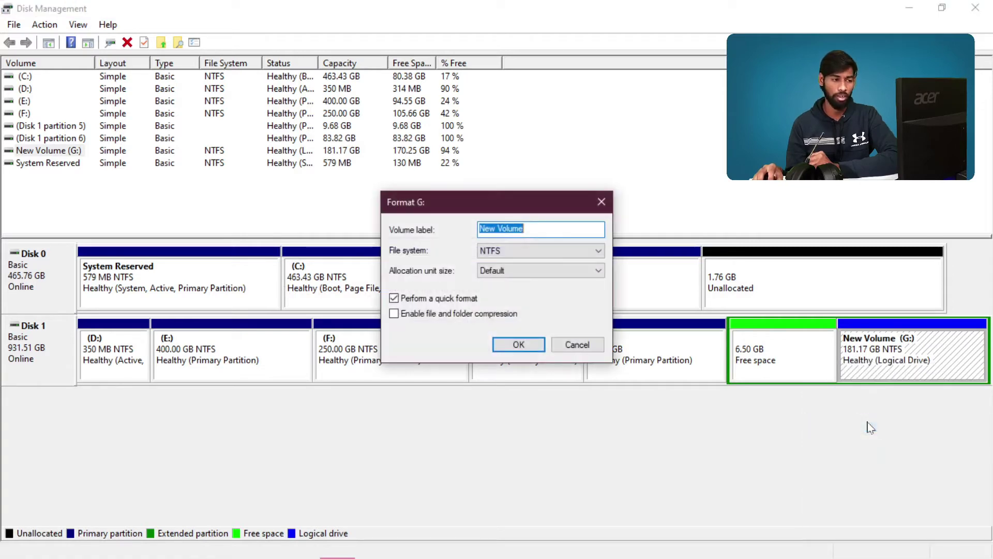
{"action": "left_click", "coordinate": [519, 347]}
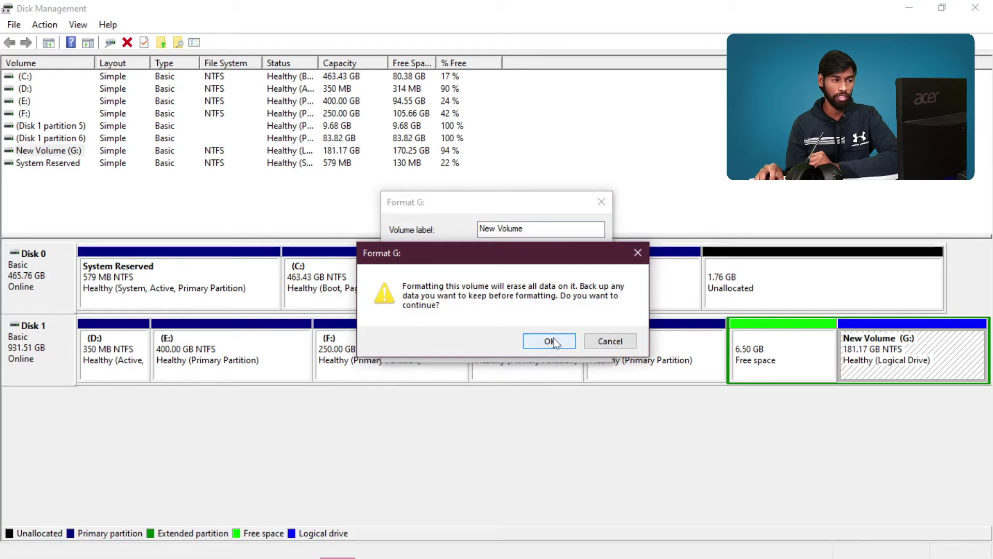
{"action": "left_click", "coordinate": [548, 344]}
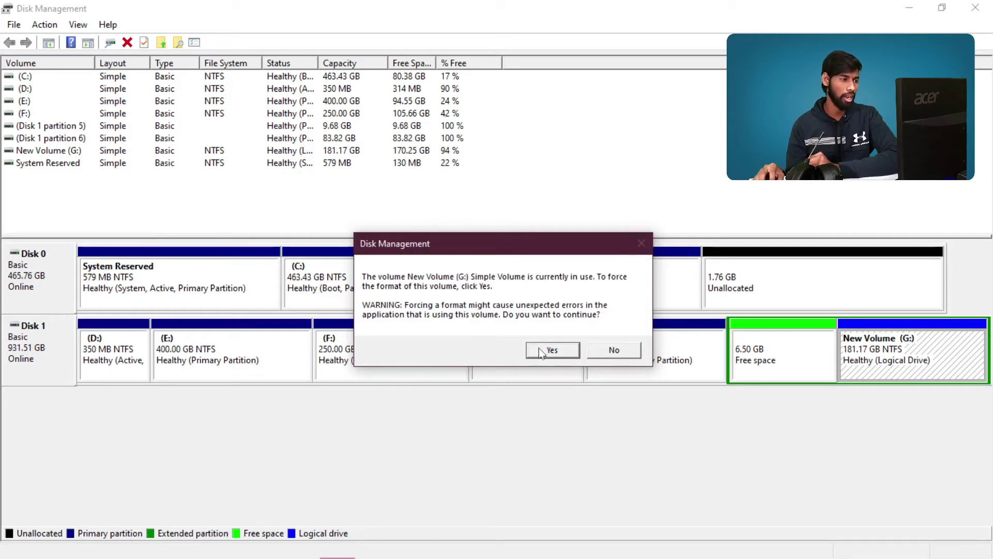
{"action": "left_click", "coordinate": [568, 352]}
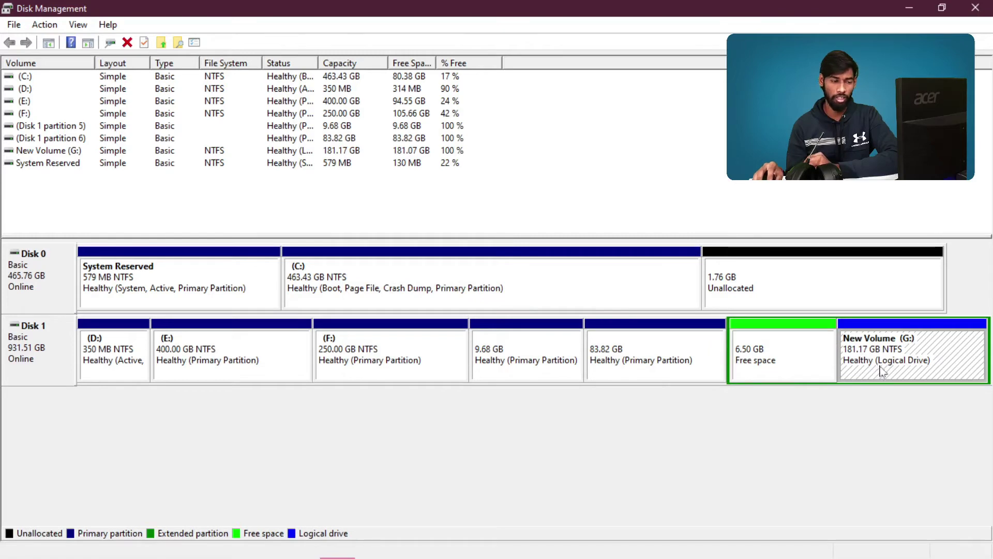
- Delete the New Volume (G:) logical drive on Disk 1
{"action": "left_click", "coordinate": [883, 348]}
{"action": "right_click", "coordinate": [883, 344]}
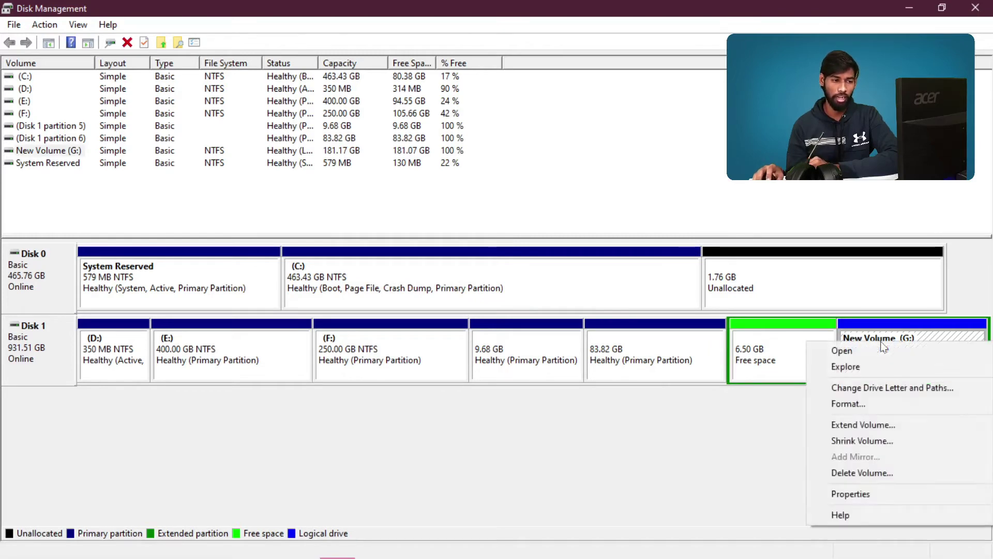
{"action": "left_click", "coordinate": [887, 481]}
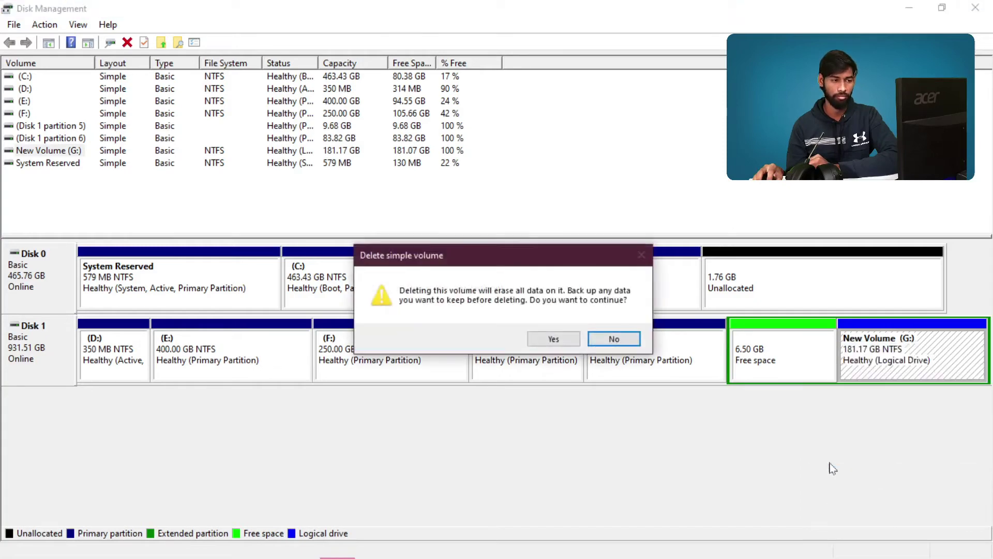
{"action": "left_click", "coordinate": [554, 339]}
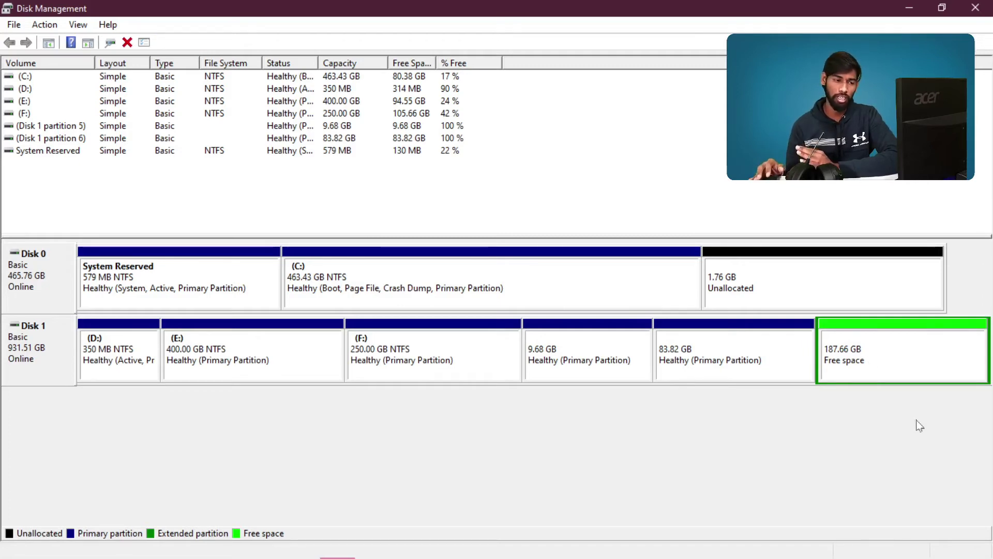
- Start a new simple volume in the free space on Disk 1 and proceed to the volume size setting
{"action": "right_click", "coordinate": [904, 351]}
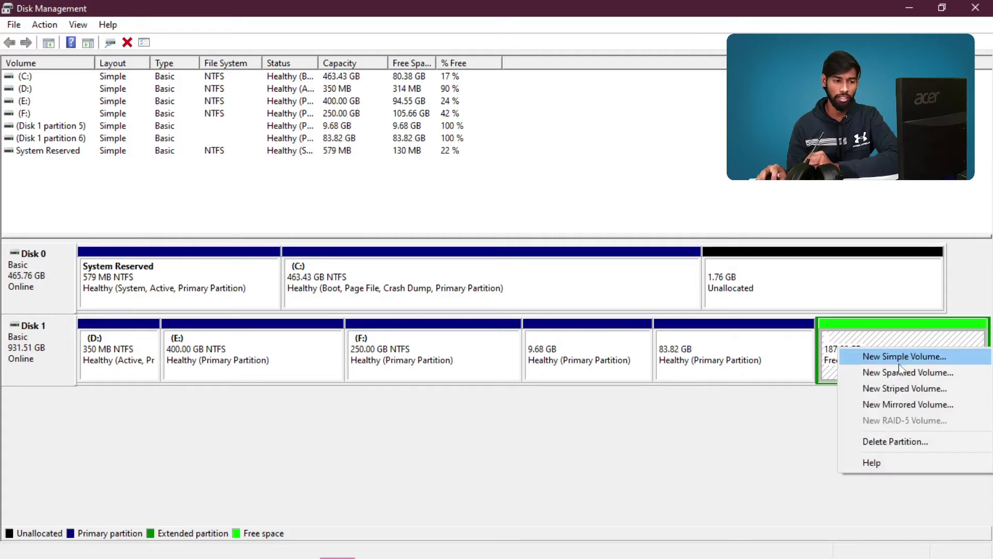
{"action": "left_click", "coordinate": [941, 355]}
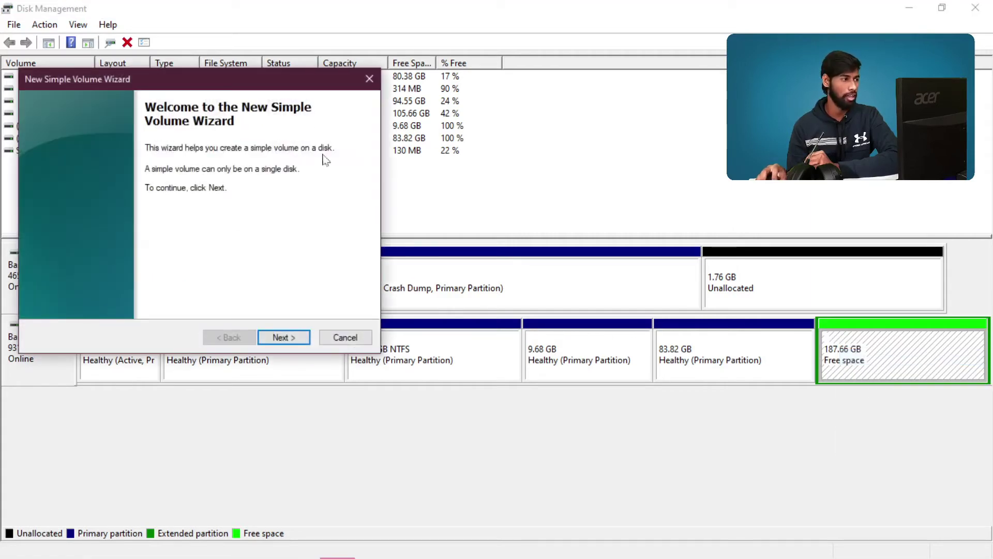
{"action": "left_click_drag", "start_coordinate": [217, 88], "coordinate": [498, 99]}
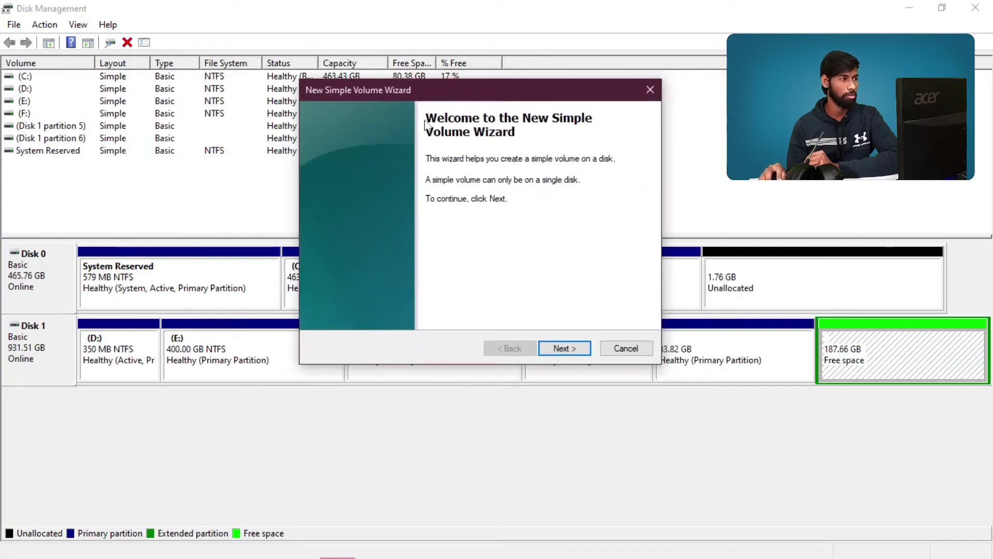
{"action": "left_click", "coordinate": [578, 351]}
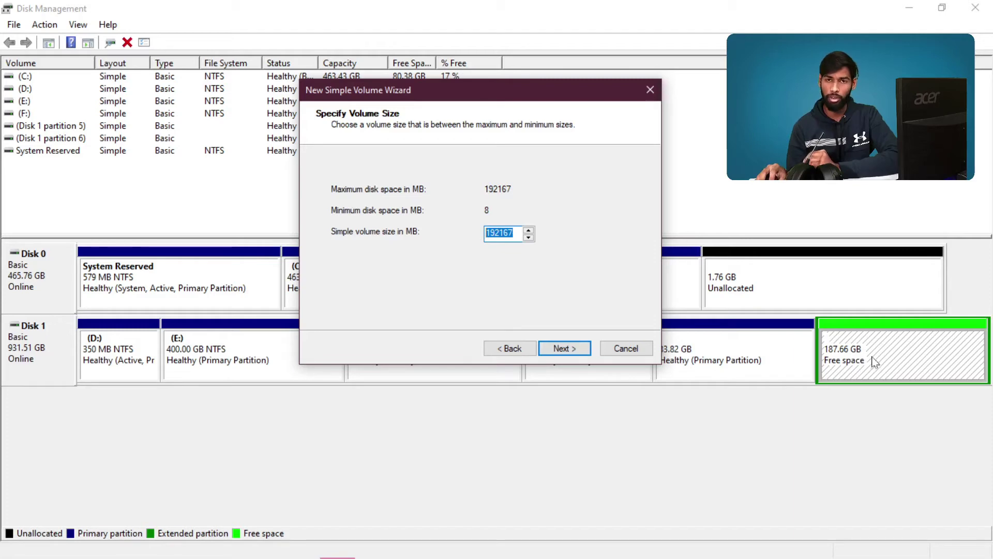
{"action": "left_click", "coordinate": [515, 236]}
{"action": "left_click_drag", "start_coordinate": [511, 235], "coordinate": [475, 233]}
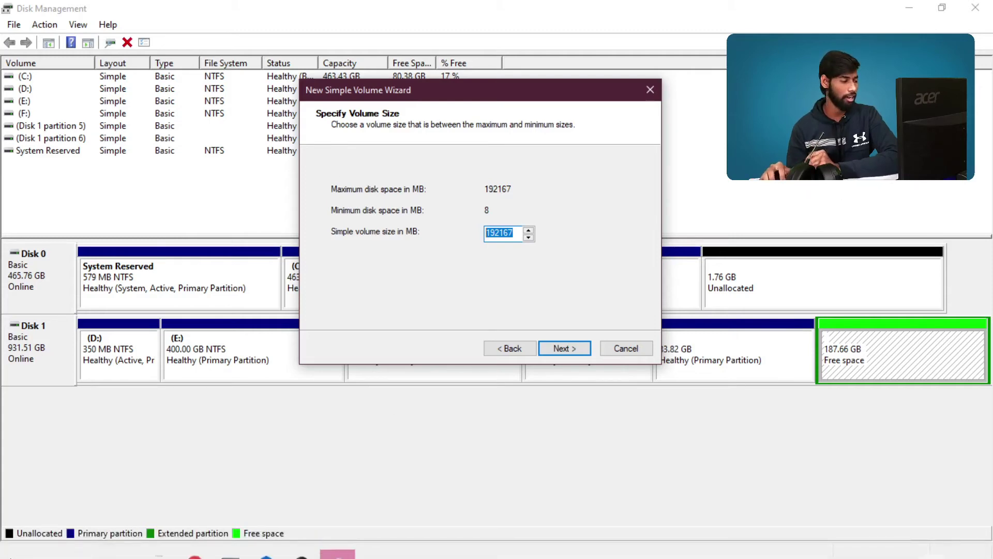
- Open the Calculator app from the installed programs
{"action": "key", "text": "super"}
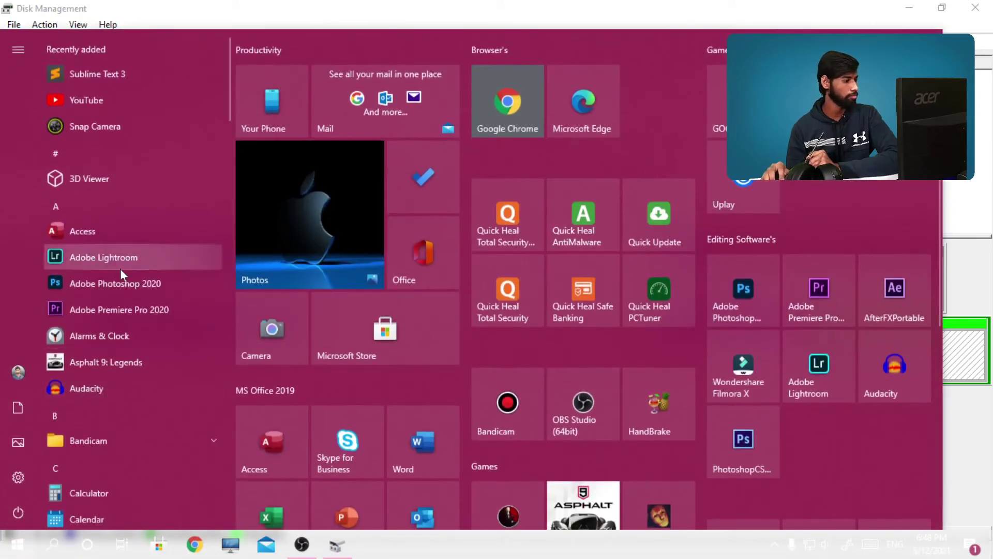
{"action": "scroll", "coordinate": [120, 271], "scroll_direction": "down", "scroll_amount": 4}
{"action": "scroll", "coordinate": [91, 447], "scroll_direction": "down", "scroll_amount": 12}
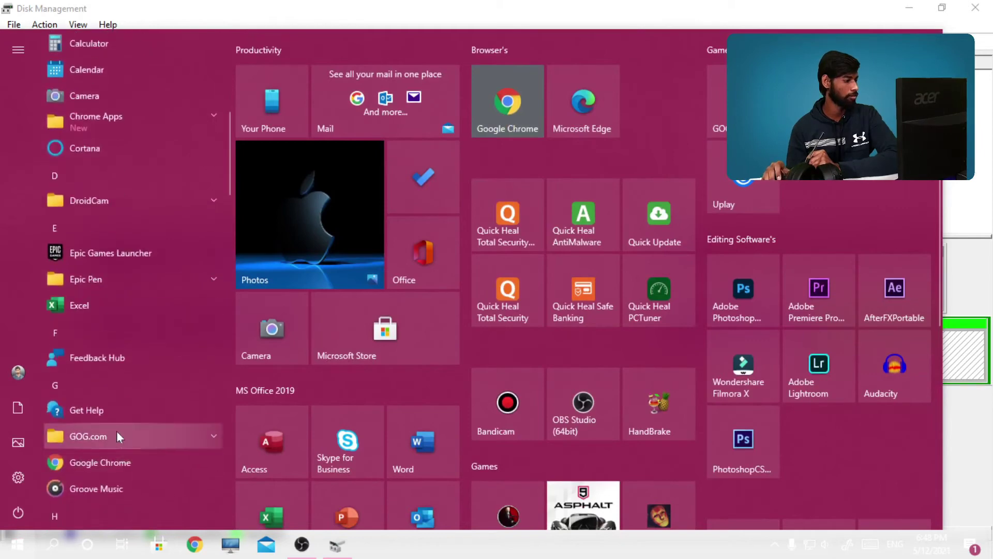
{"action": "scroll", "coordinate": [119, 398], "scroll_direction": "up", "scroll_amount": 15}
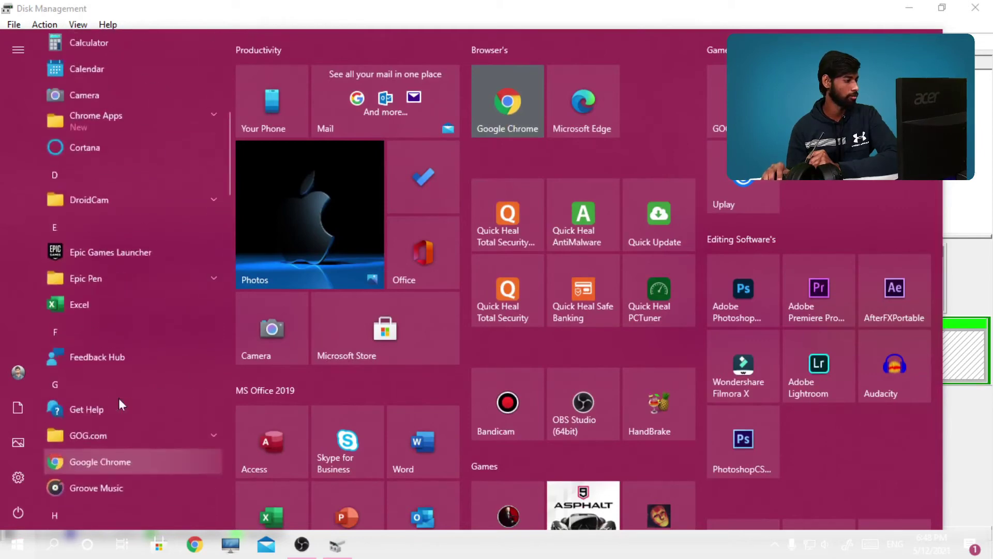
{"action": "scroll", "coordinate": [108, 268], "scroll_direction": "down", "scroll_amount": 1}
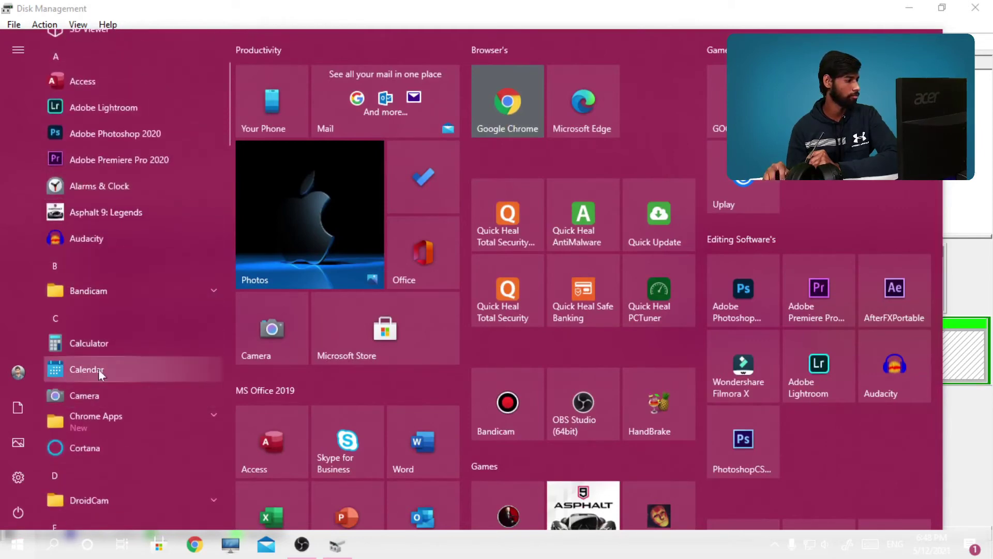
{"action": "left_click", "coordinate": [93, 344]}
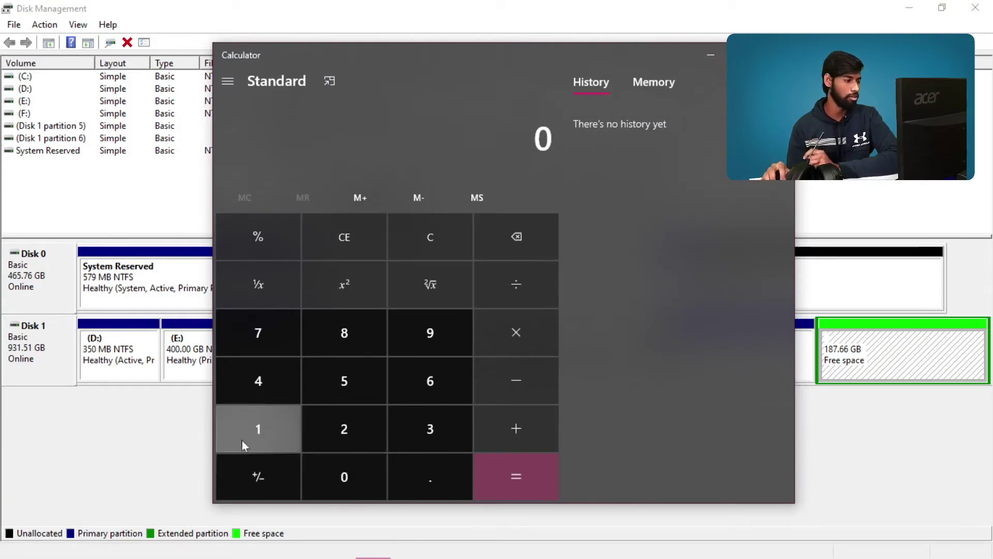
- Calculate 1024 × 93 to convert the desired volume size of 93 GB into megabytes
{"action": "left_click", "coordinate": [274, 428]}
{"action": "left_click", "coordinate": [326, 465]}
{"action": "left_click", "coordinate": [313, 439]}
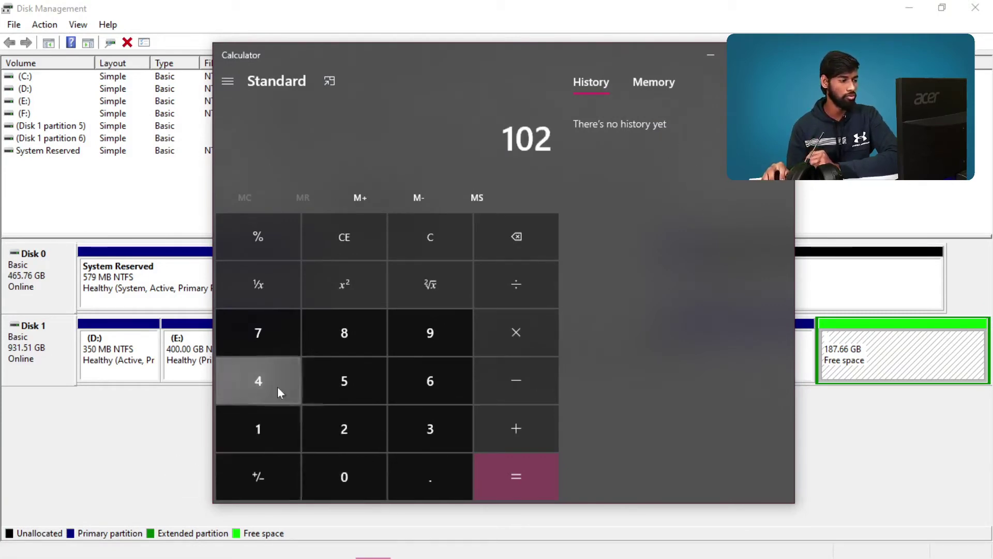
{"action": "left_click", "coordinate": [277, 386]}
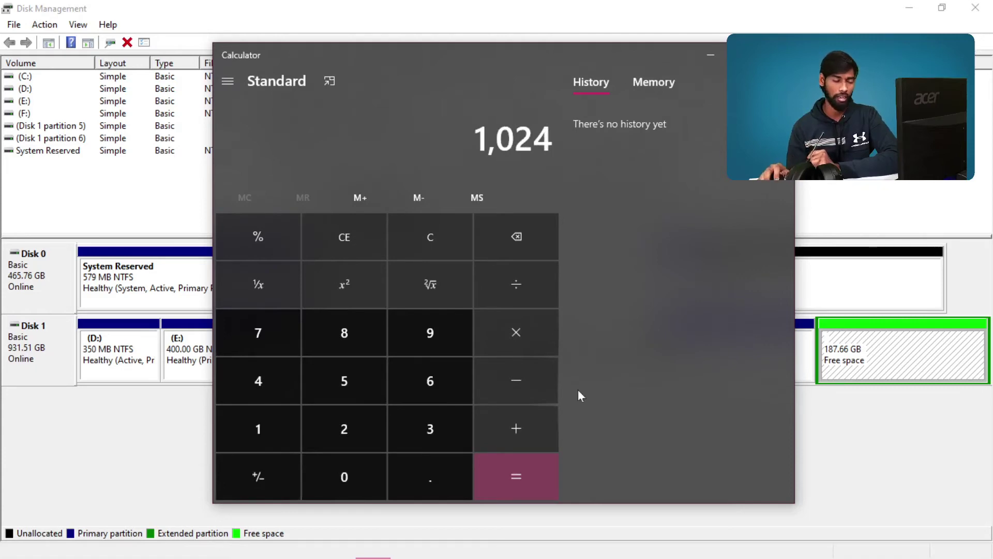
{"action": "left_click", "coordinate": [523, 341]}
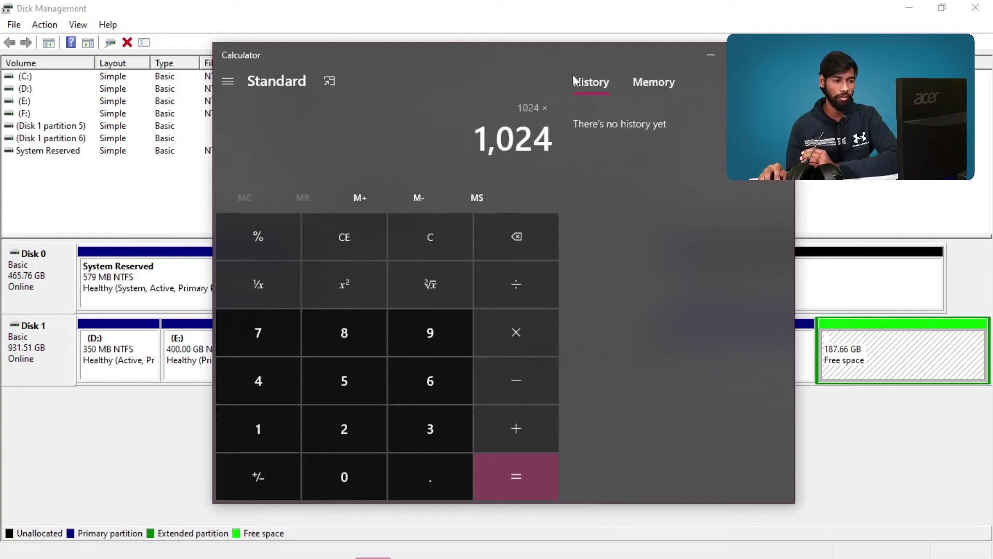
{"action": "mouse_move", "coordinate": [583, 56]}
{"action": "left_mouse_down"}
{"action": "mouse_move", "coordinate": [575, 416]}
{"action": "mouse_move", "coordinate": [574, 66]}
{"action": "left_mouse_up"}
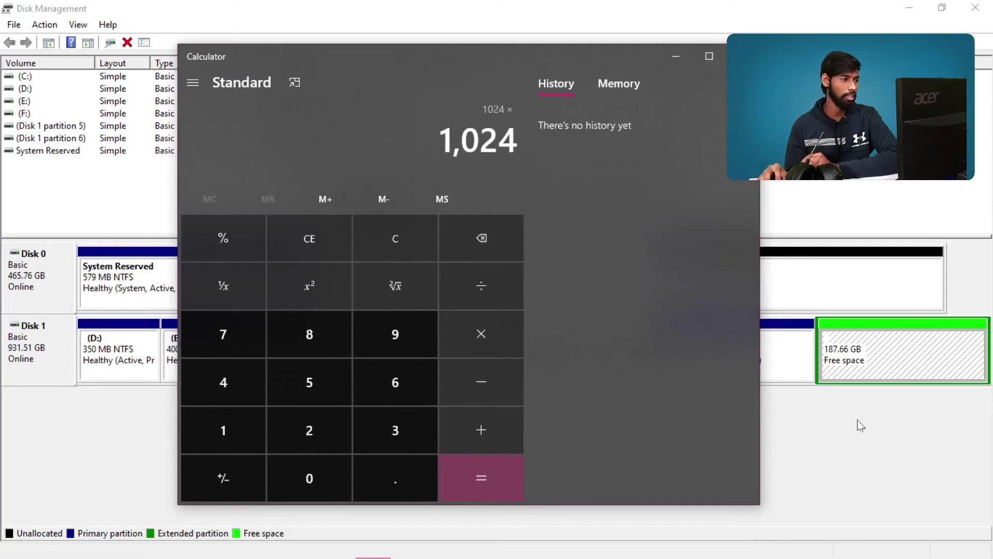
{"action": "left_click_drag", "start_coordinate": [445, 138], "coordinate": [510, 140]}
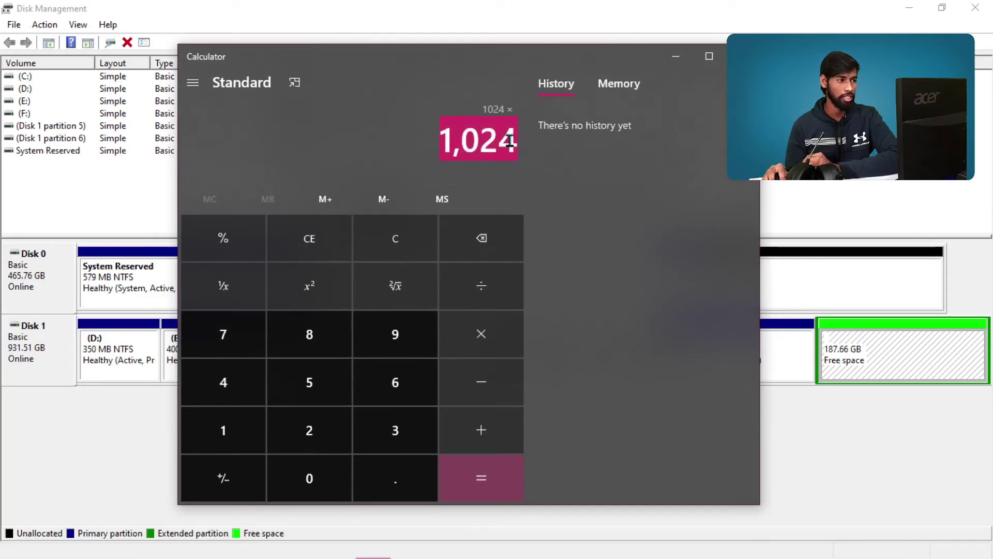
{"action": "left_click", "coordinate": [512, 145]}
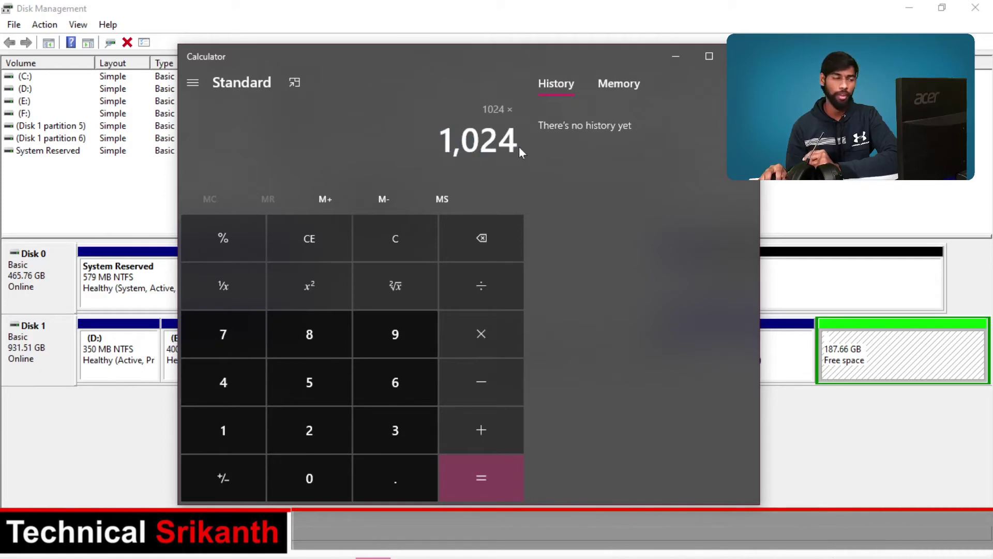
{"action": "left_click", "coordinate": [424, 340]}
{"action": "left_click", "coordinate": [399, 431]}
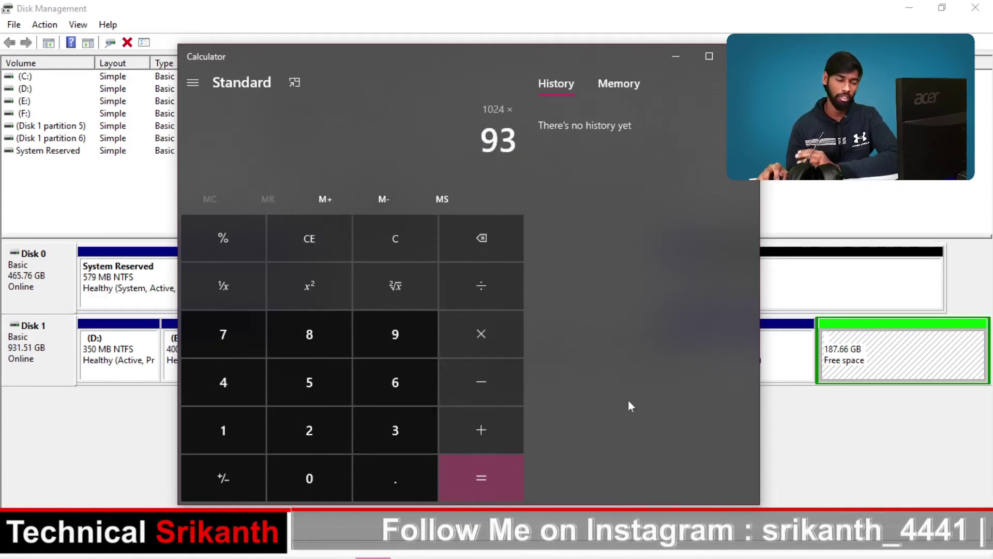
{"action": "left_click", "coordinate": [457, 471]}
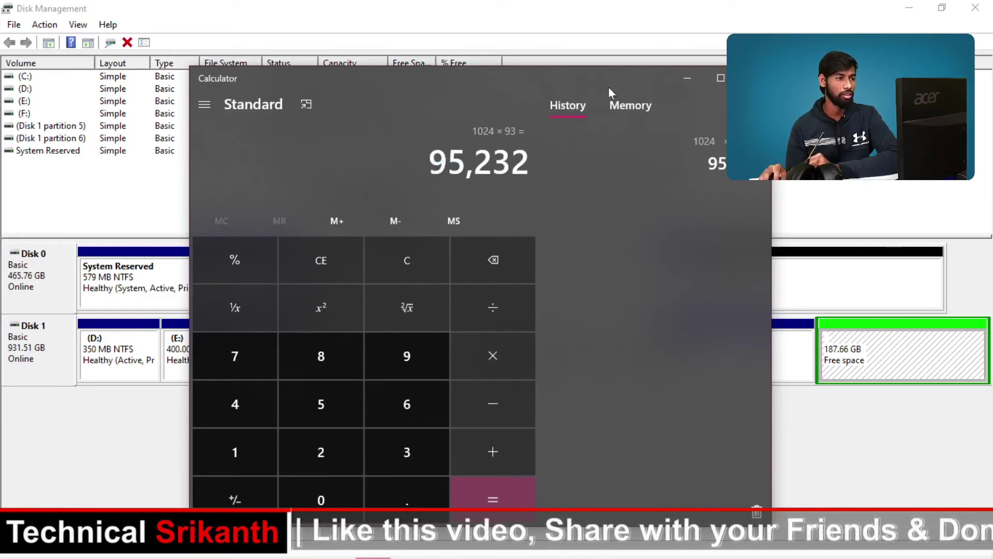
- Return to the New Simple Volume Wizard and set the simple volume size to 95232 MB
{"action": "left_click_drag", "start_coordinate": [610, 100], "coordinate": [658, 319]}
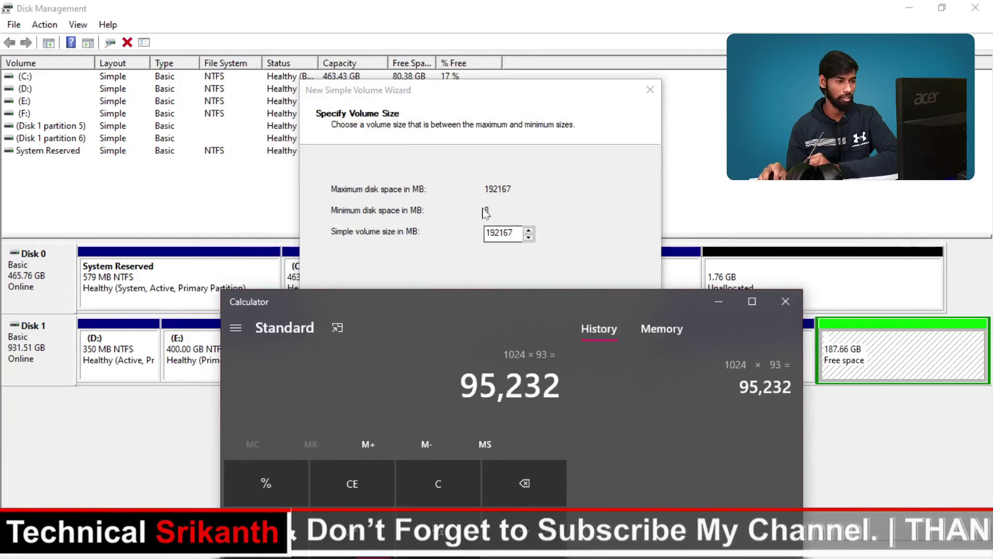
{"action": "left_click", "coordinate": [517, 233]}
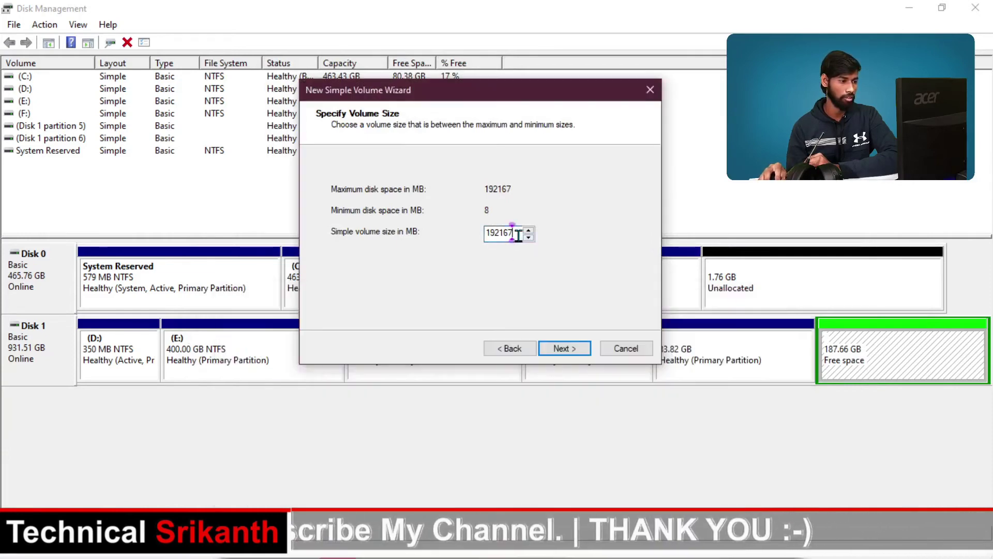
{"action": "left_click_drag", "start_coordinate": [517, 233], "coordinate": [395, 244]}
{"action": "type", "text": "9"}
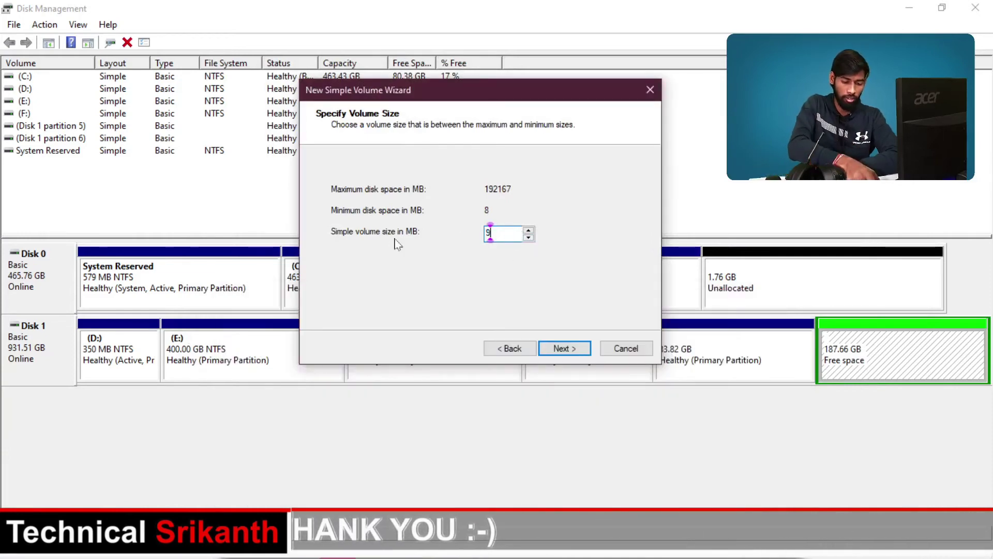
{"action": "type", "text": "5232"}
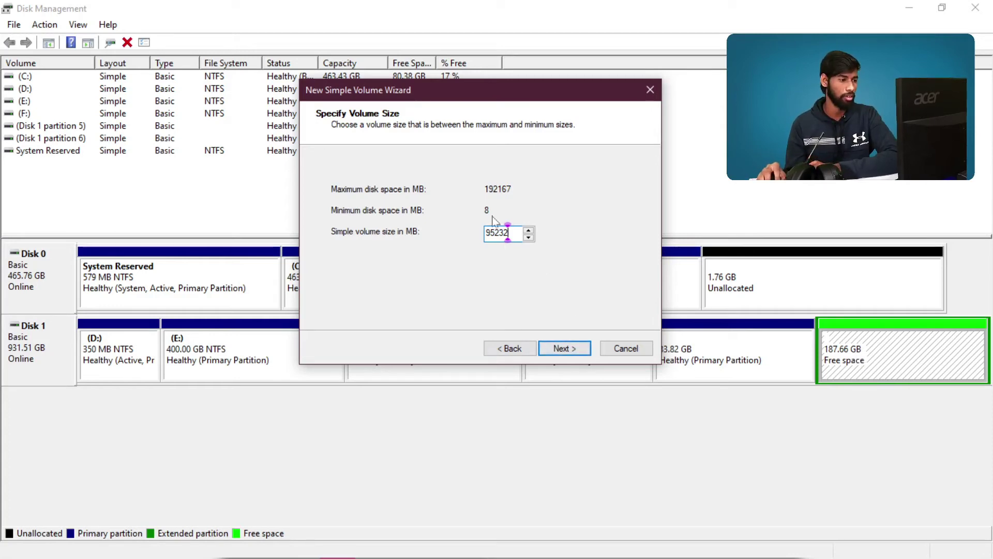
- Accept the volume size and assign drive letter T to the new volume
{"action": "left_click", "coordinate": [573, 347]}
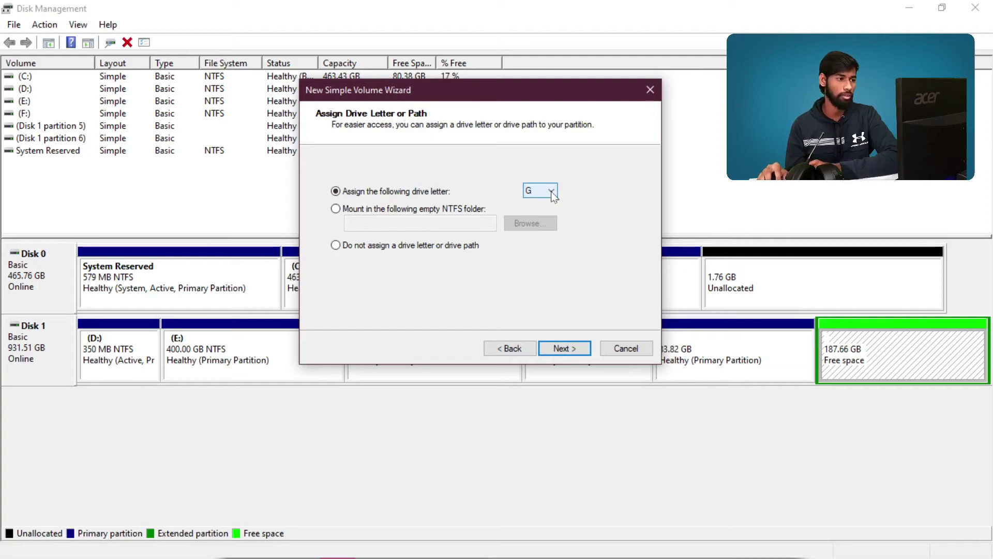
{"action": "left_click", "coordinate": [551, 191]}
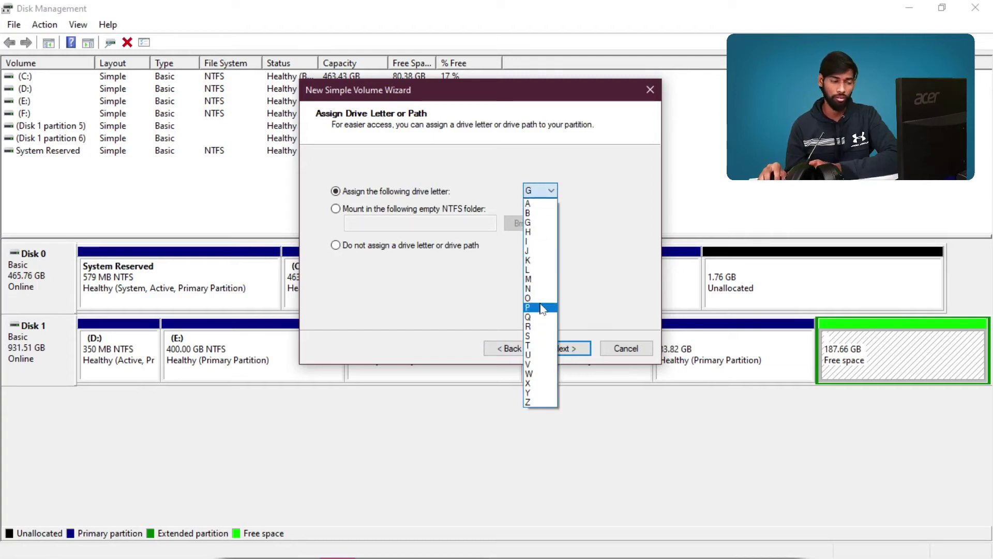
{"action": "left_click", "coordinate": [538, 349]}
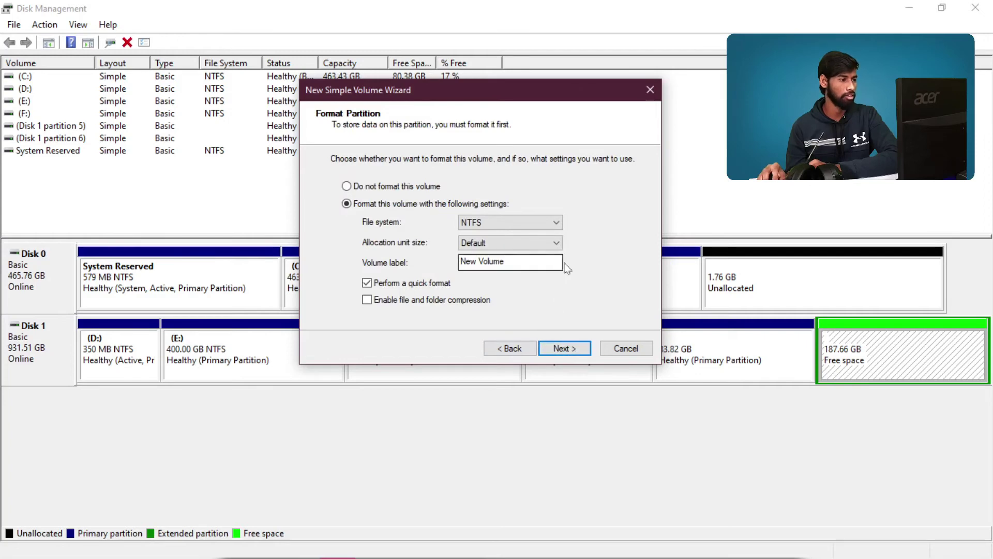
- Format the volume as NTFS with the default allocation unit size and finish creating it
{"action": "left_click", "coordinate": [493, 227]}
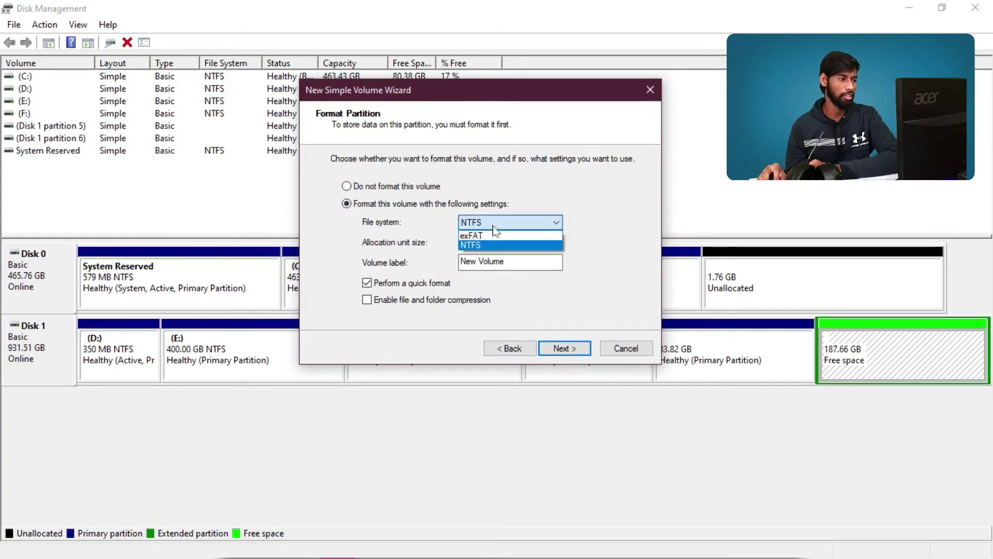
{"action": "left_click", "coordinate": [492, 233]}
{"action": "left_click", "coordinate": [505, 243]}
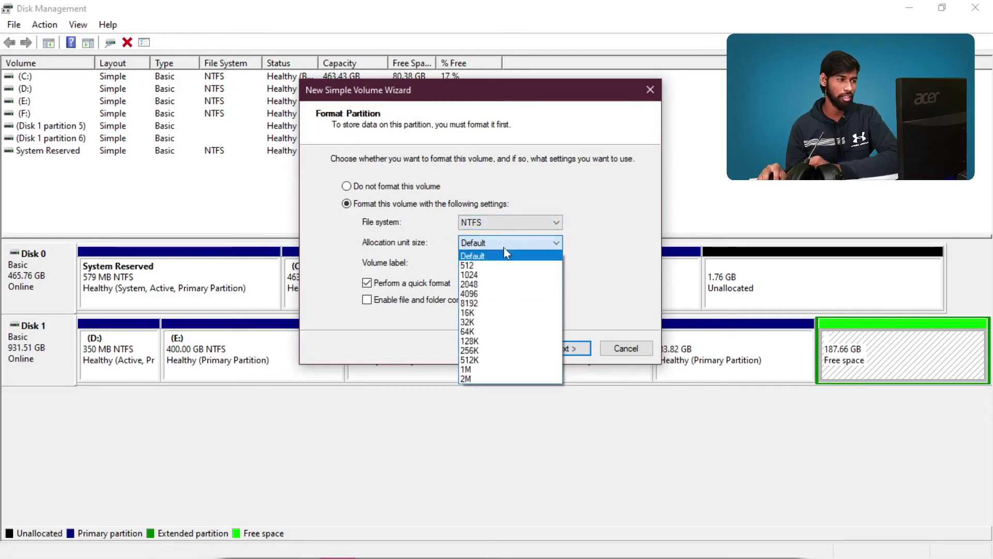
{"action": "left_click", "coordinate": [505, 253]}
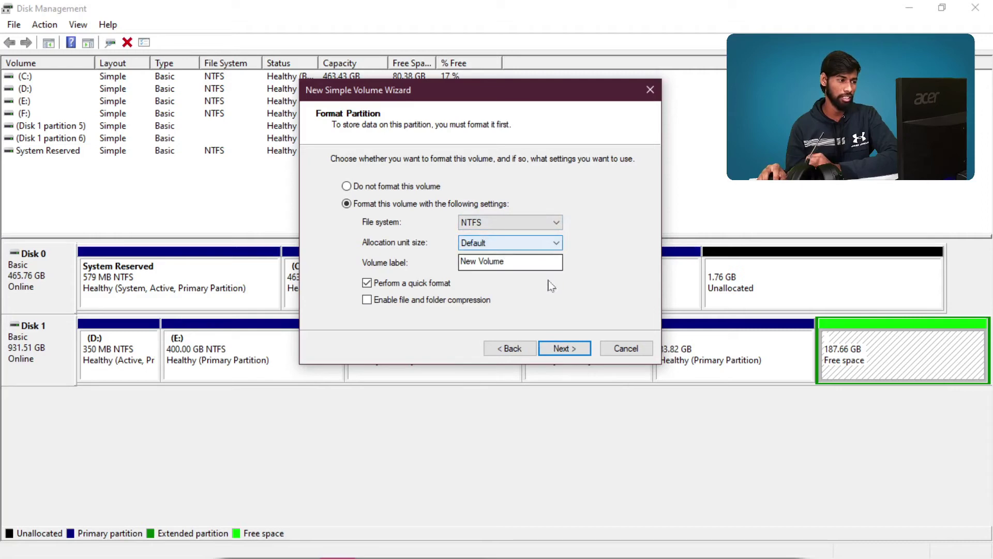
{"action": "left_click", "coordinate": [569, 350]}
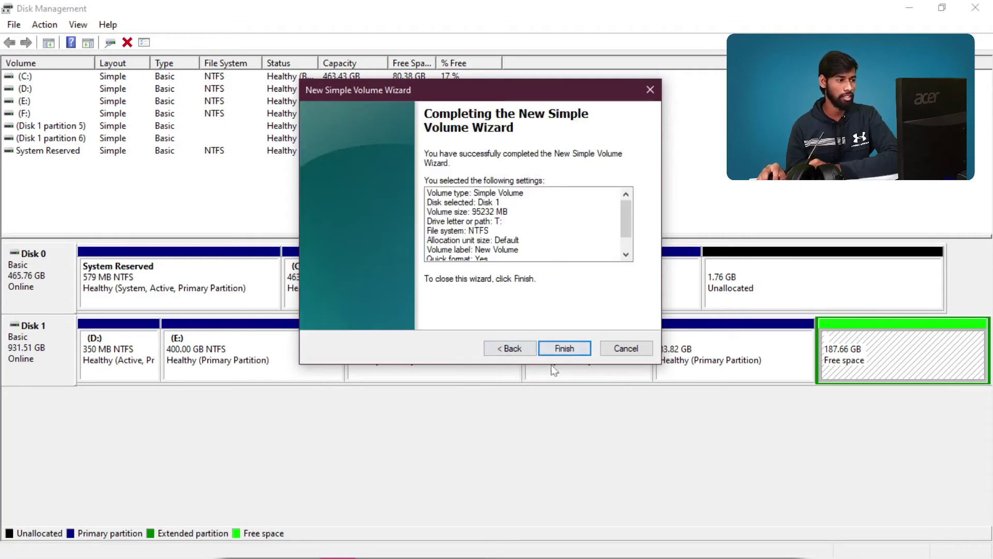
{"action": "left_click", "coordinate": [564, 349]}
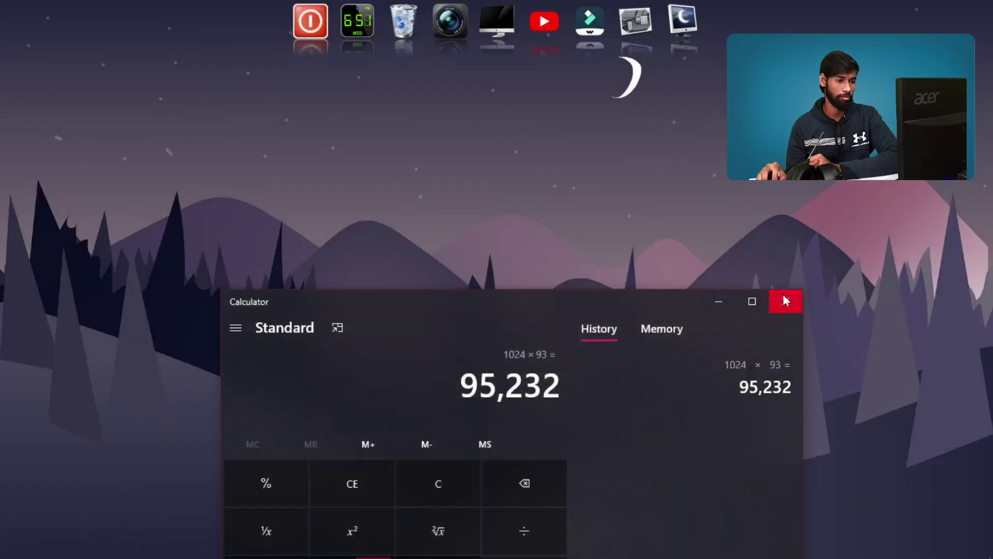
- Close the Calculator and check the new T: volume among the drives in This PC
{"action": "left_click", "coordinate": [785, 301]}
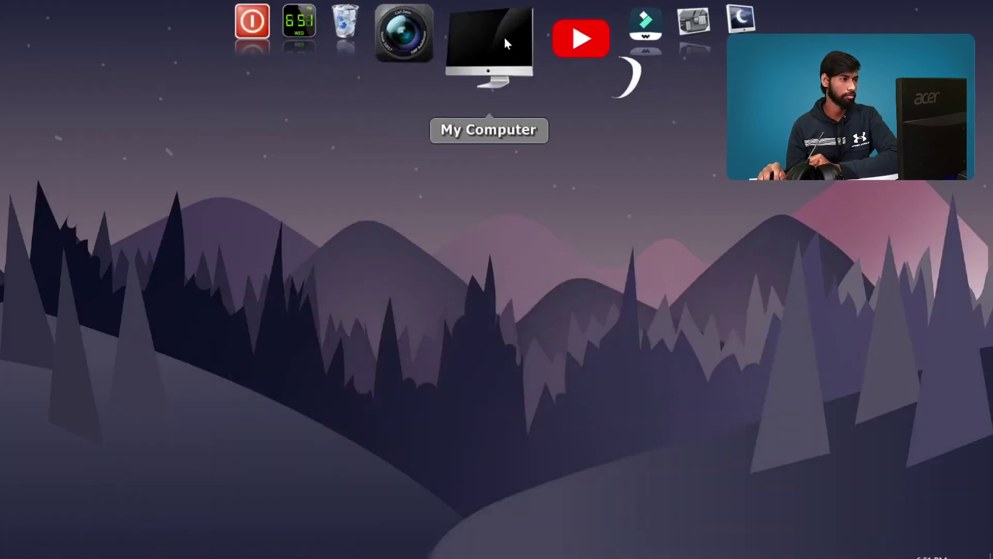
{"action": "left_click", "coordinate": [505, 42]}
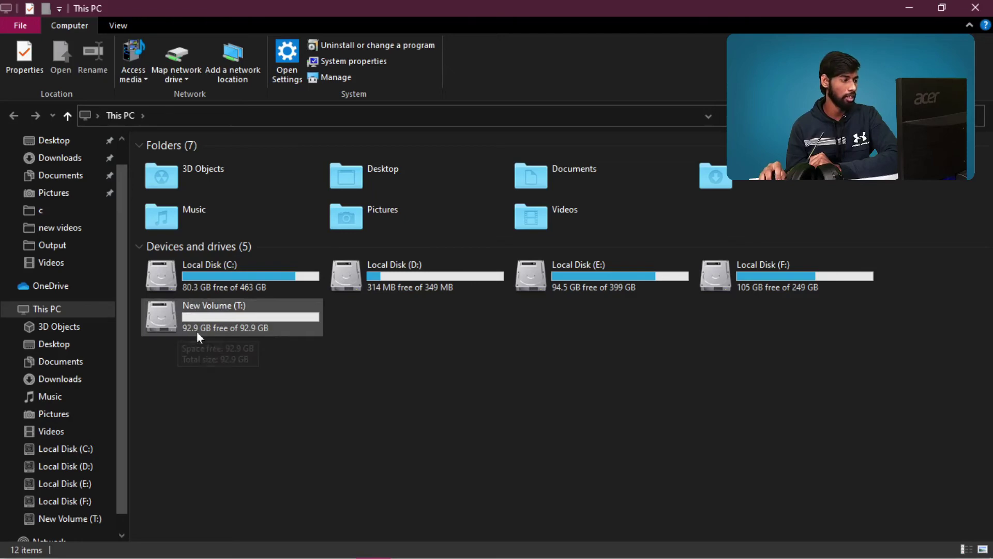
{"action": "left_click", "coordinate": [909, 8]}
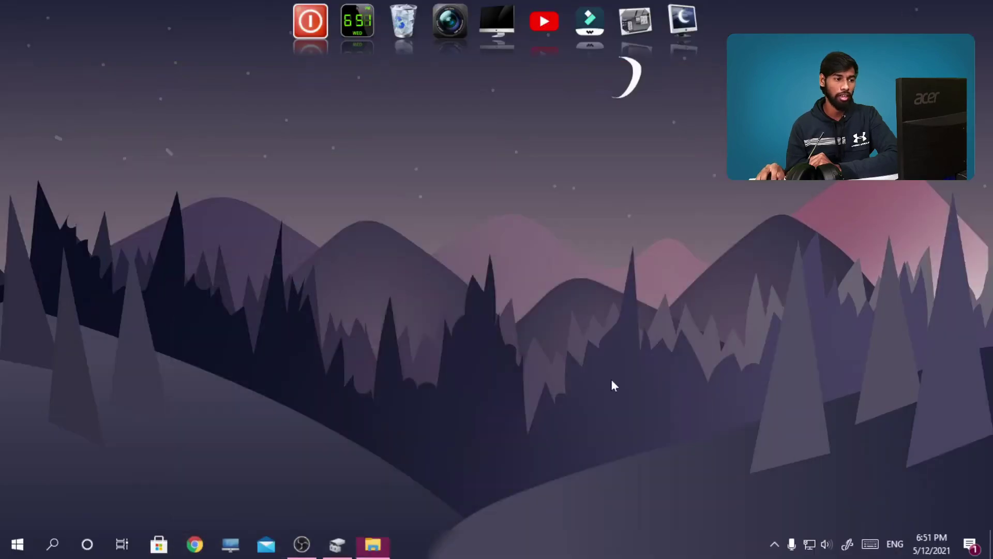
- Return to Disk Management, start a new simple volume in Disk 1's remaining free space and proceed to the volume size setting
{"action": "left_click", "coordinate": [337, 549]}
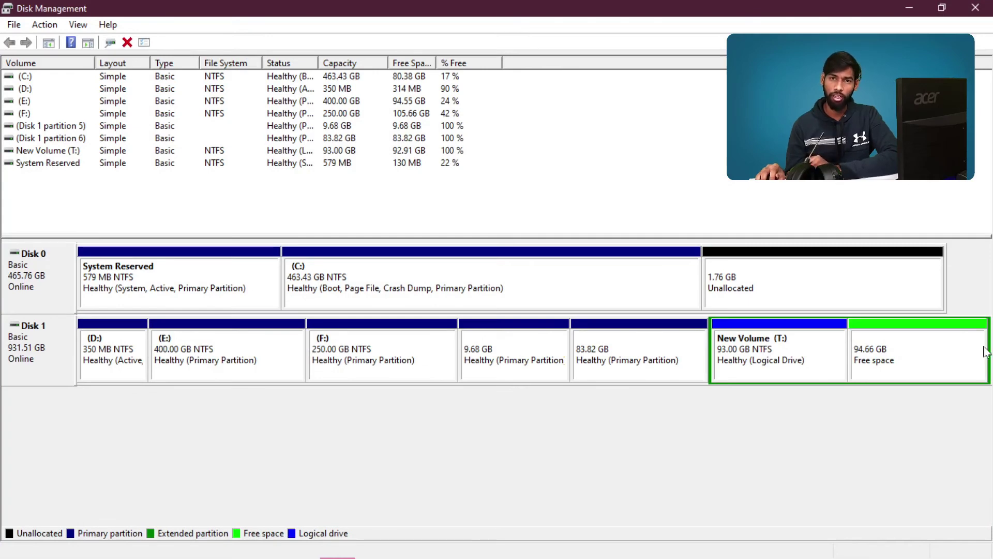
{"action": "left_click", "coordinate": [888, 417]}
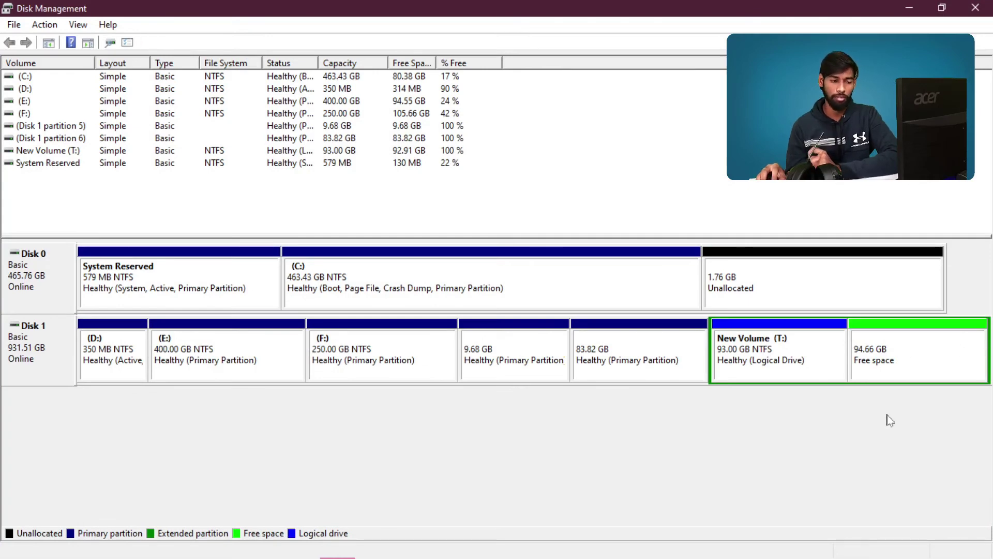
{"action": "right_click", "coordinate": [913, 365]}
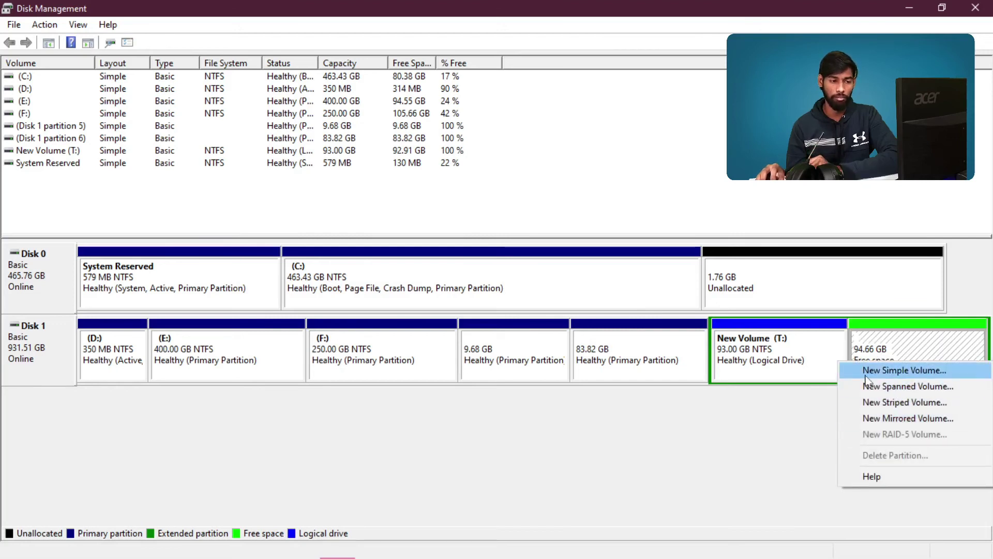
{"action": "left_click", "coordinate": [914, 370]}
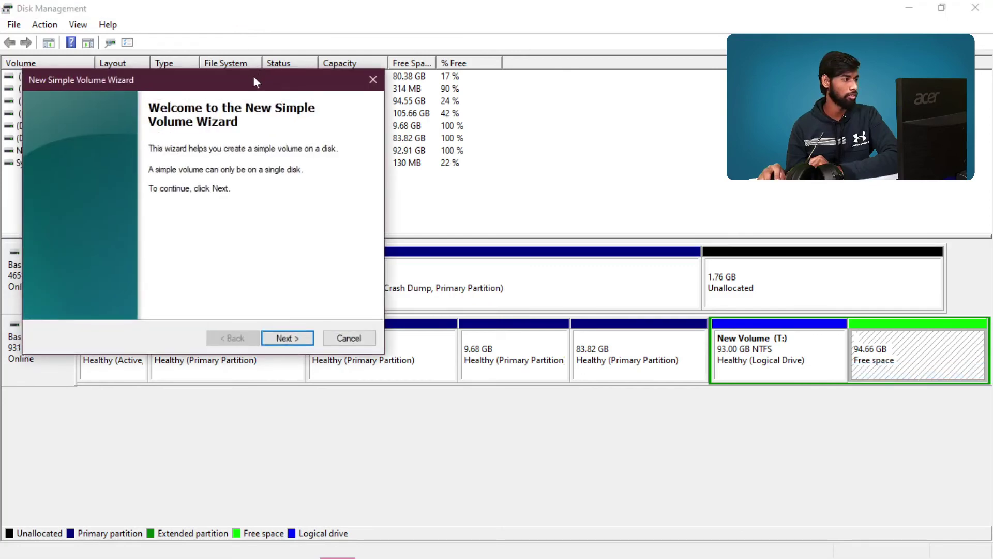
{"action": "left_click_drag", "start_coordinate": [256, 75], "coordinate": [511, 69]}
{"action": "left_click", "coordinate": [538, 333]}
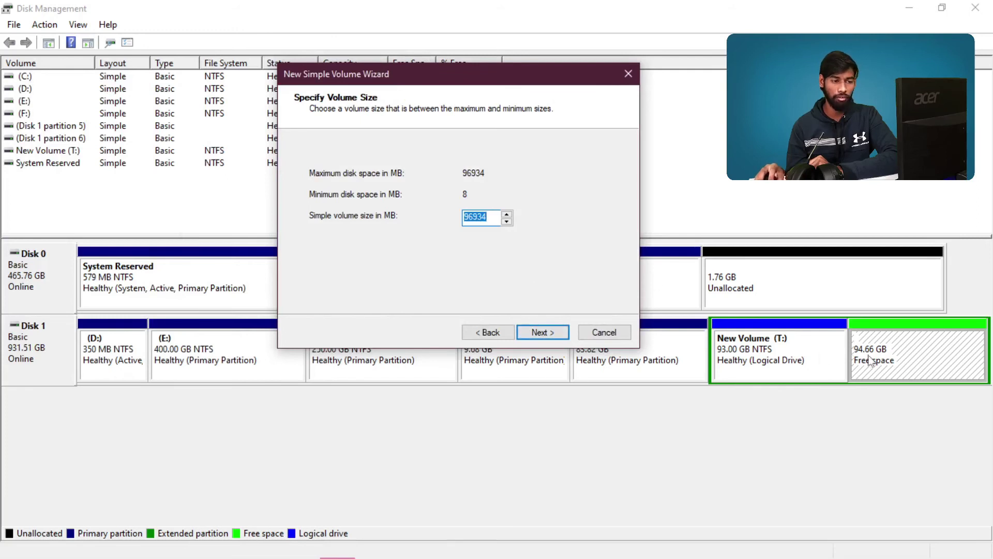
- Keep the full 96934 MB as the simple volume size and proceed to the drive letter setting
{"action": "left_click", "coordinate": [496, 223]}
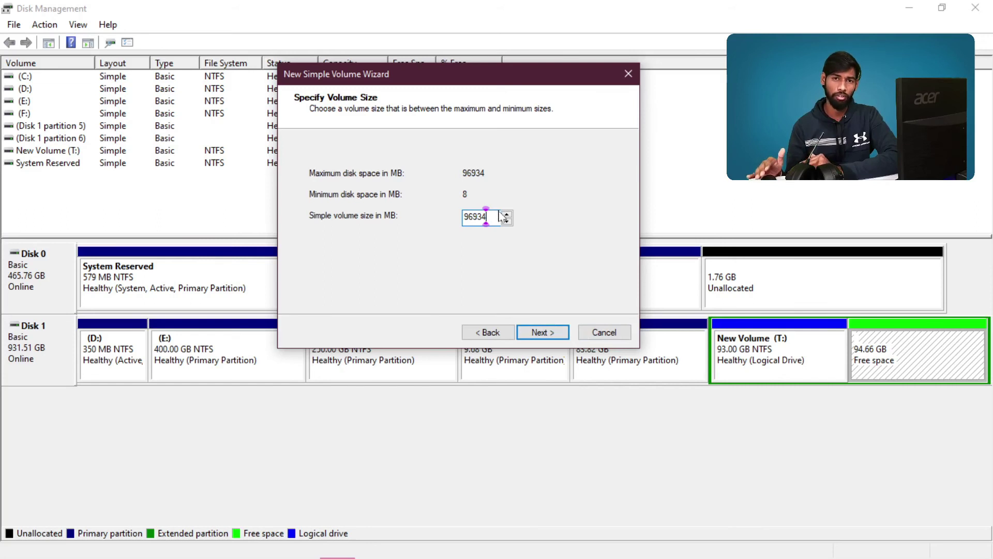
{"action": "left_click_drag", "start_coordinate": [494, 213], "coordinate": [412, 217]}
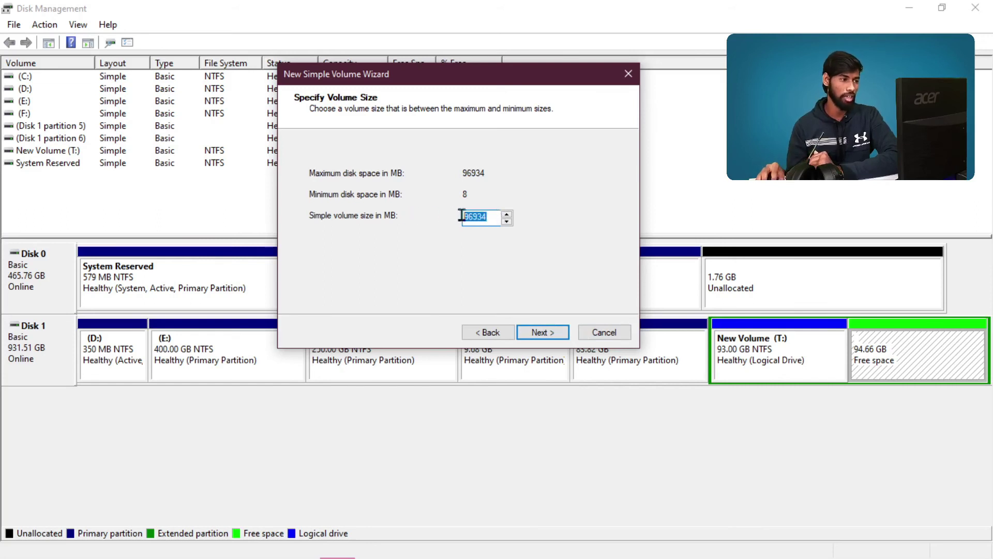
{"action": "left_click", "coordinate": [487, 217]}
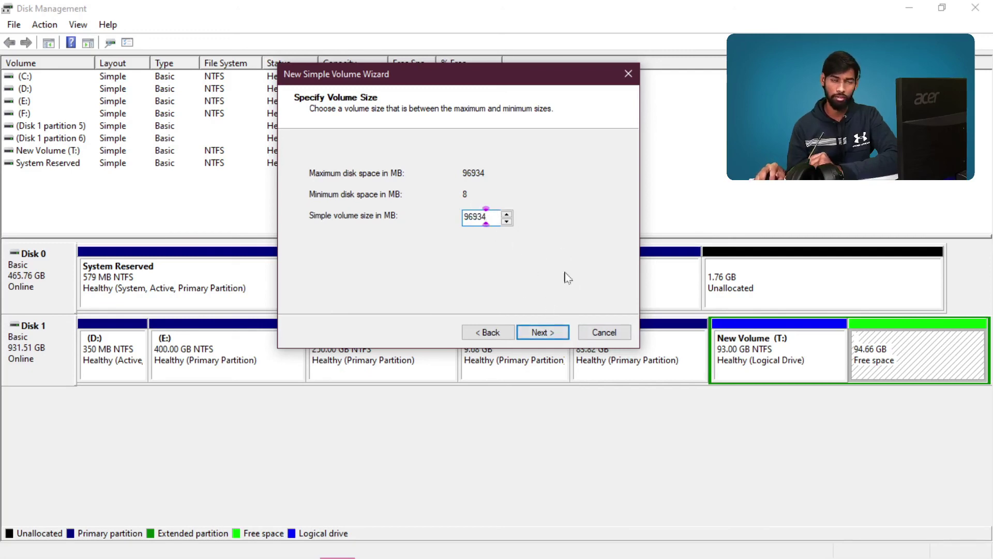
{"action": "left_click", "coordinate": [542, 332]}
- Assign drive letter S to the new volume and proceed to the format settings
{"action": "left_click", "coordinate": [518, 175]}
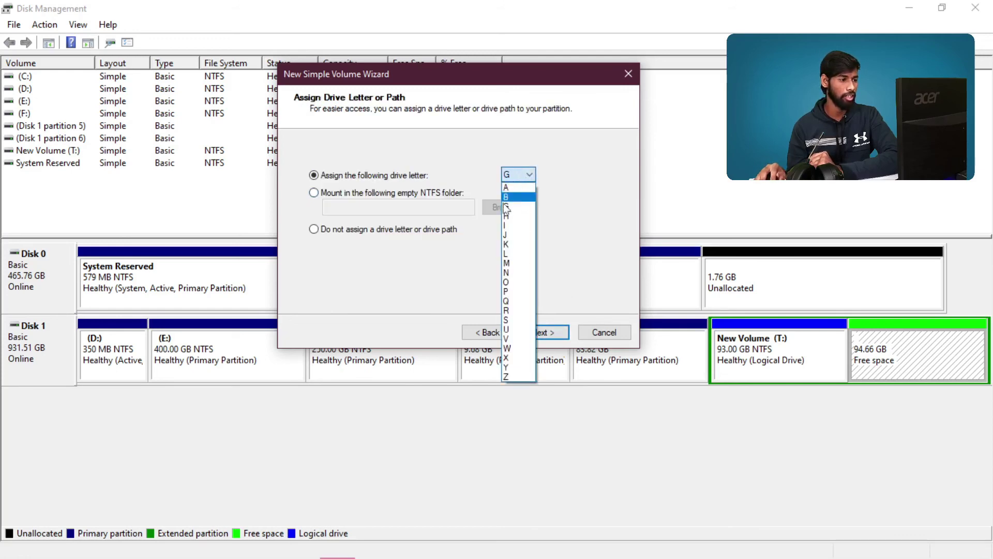
{"action": "left_click", "coordinate": [507, 320]}
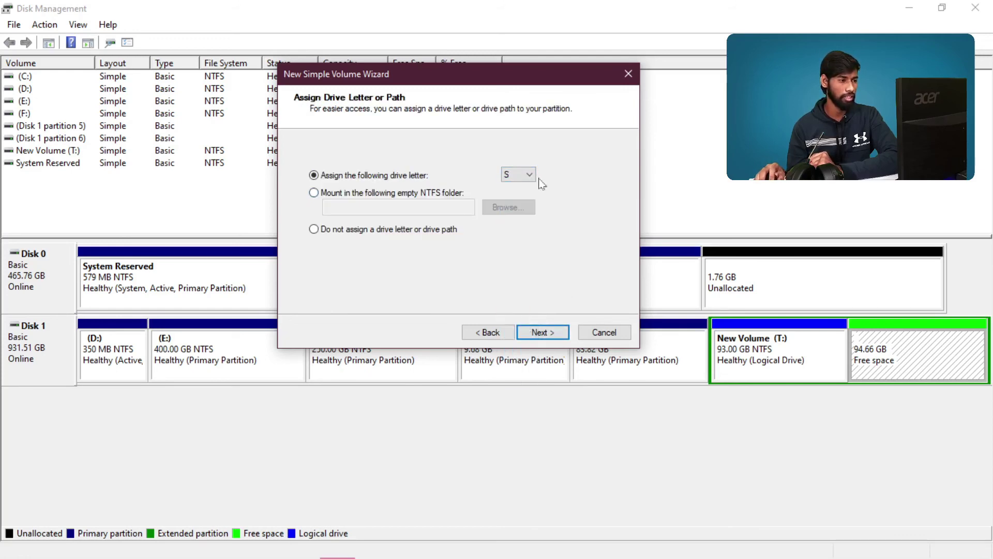
{"action": "left_click", "coordinate": [543, 334]}
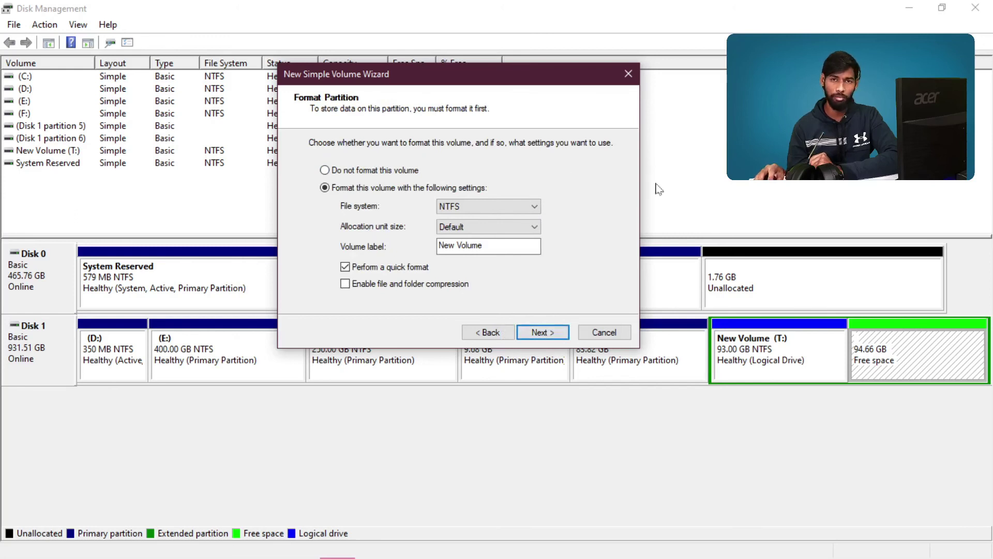
- Keep the NTFS quick format settings and the label New Volume, and finish creating the volume
{"action": "left_click", "coordinate": [518, 249]}
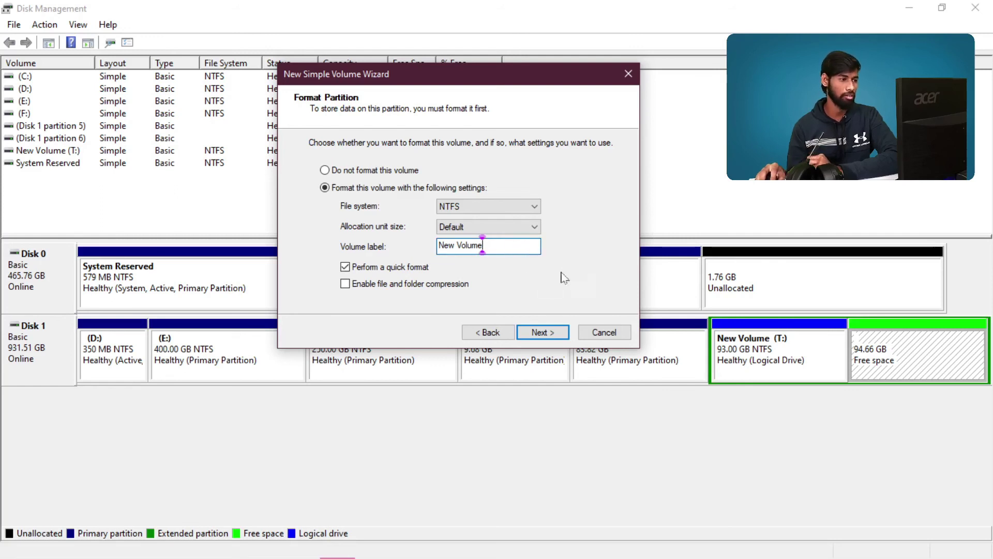
{"action": "left_click", "coordinate": [555, 334]}
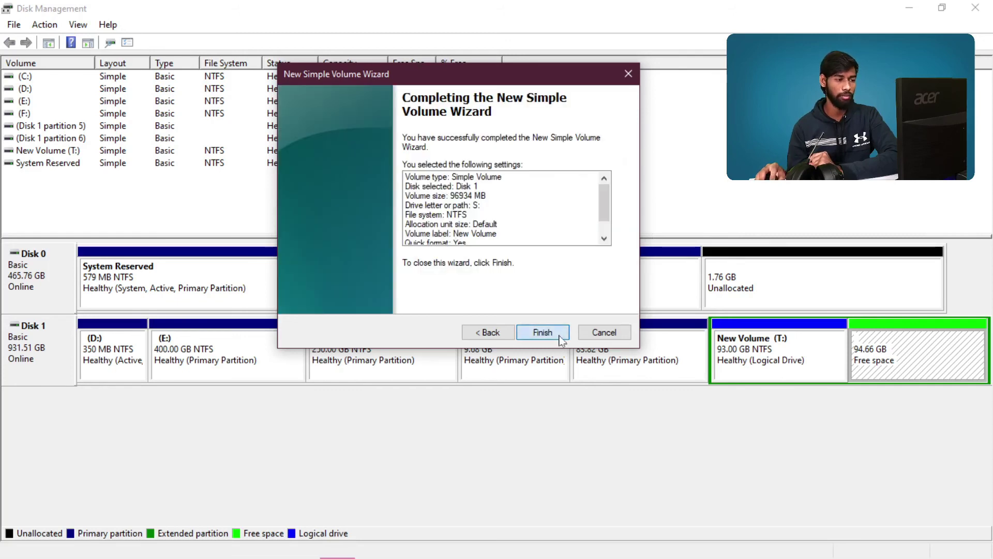
{"action": "left_click", "coordinate": [558, 334]}
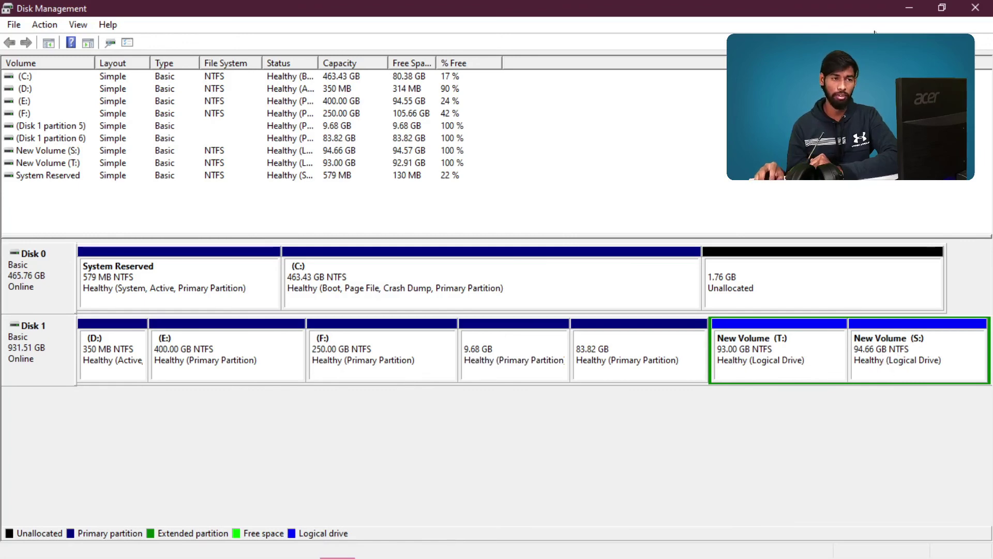
- Open This PC in a maximized window and check the new S: and T: volumes among the drives
{"action": "key", "text": "super+d"}
{"action": "left_click", "coordinate": [478, 36]}
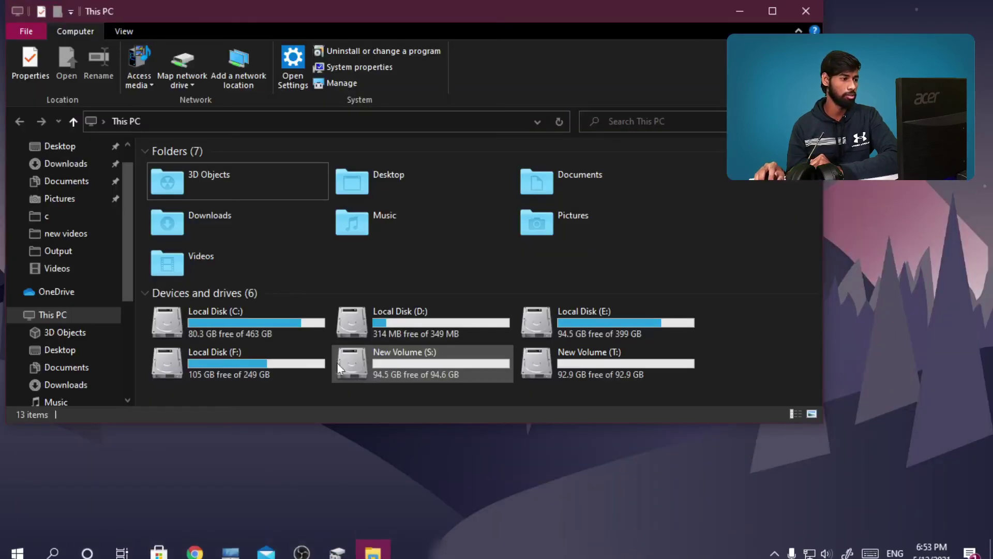
{"action": "left_click", "coordinate": [780, 14]}
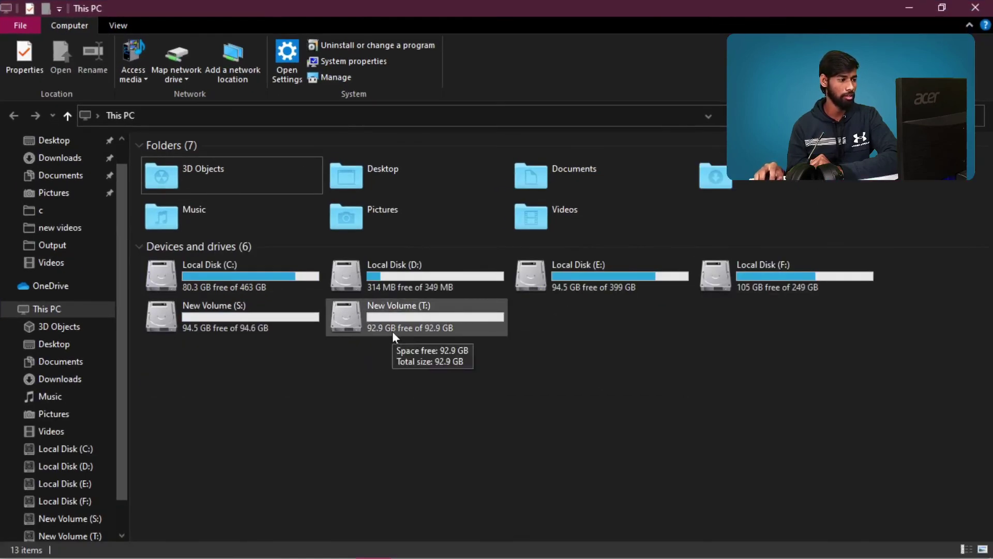
{"action": "left_click", "coordinate": [222, 334]}
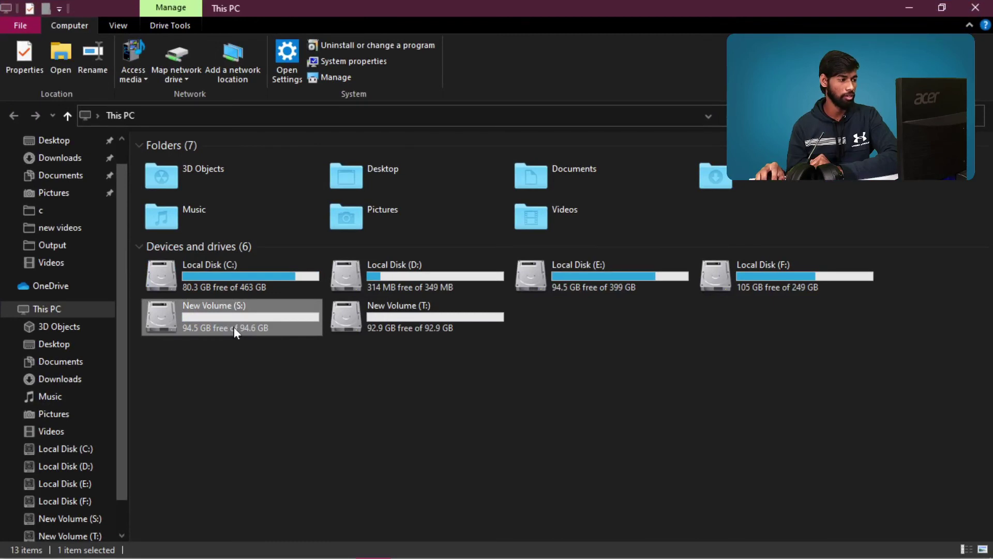